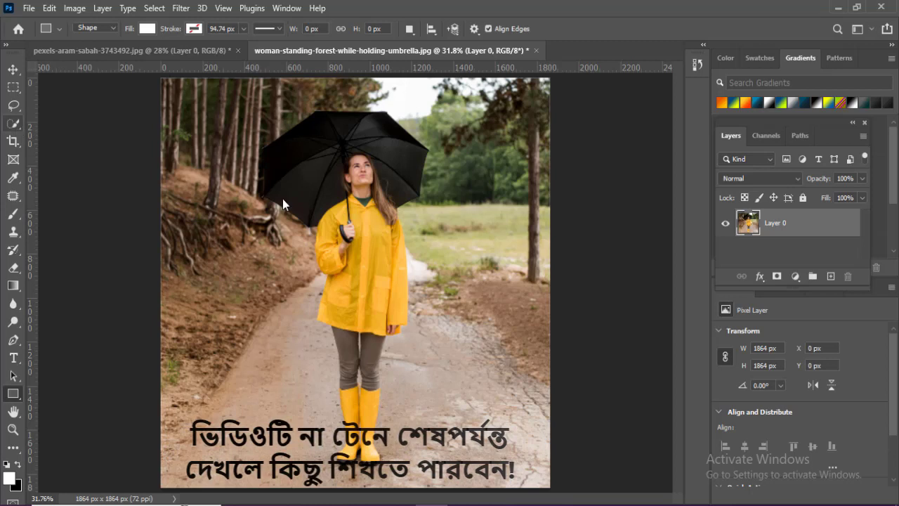
Select the woman and her umbrella with the Quick Selection tool and reduce its brush size to 45
key(w)
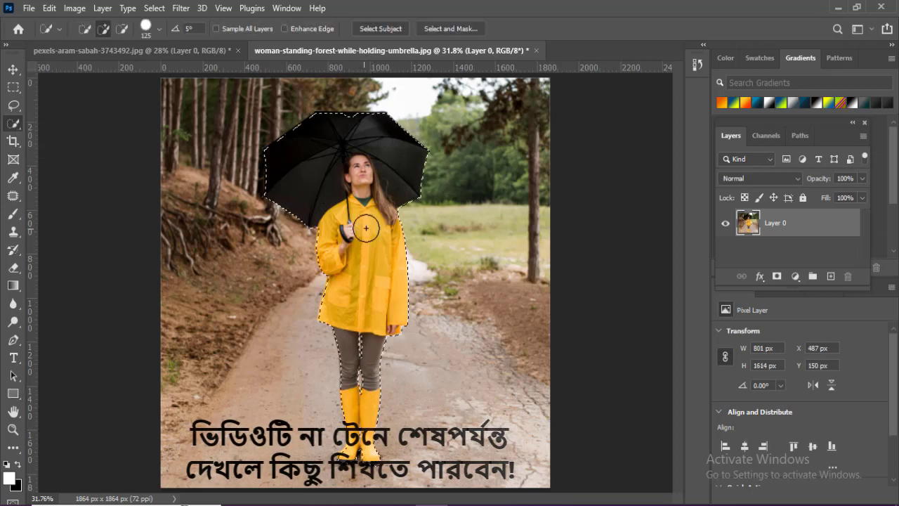
key(bracketleft)
key(bracketleft)
key(bracketleft)
key(bracketleft)
key(bracketleft)
key(bracketleft)
key(bracketleft)
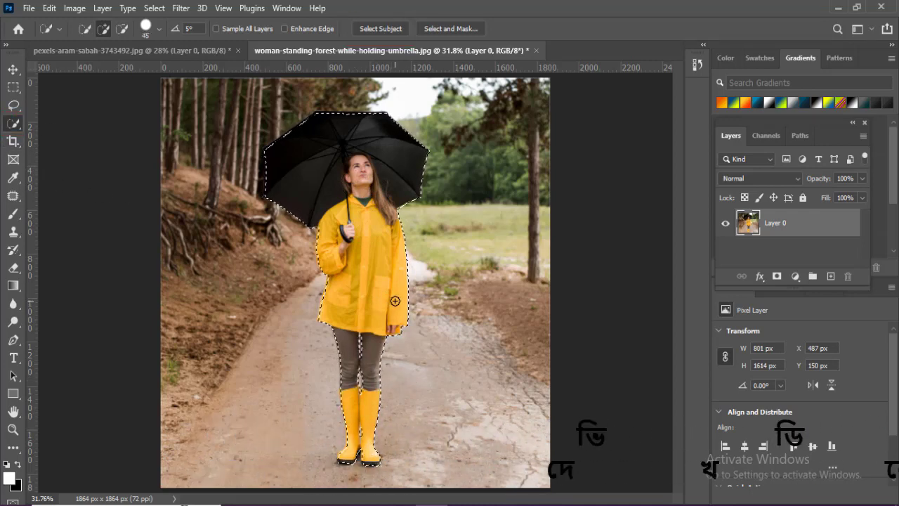
Feather the selection by 0.5 pixels and copy the woman with her umbrella into the street photo
key(shift+F6)
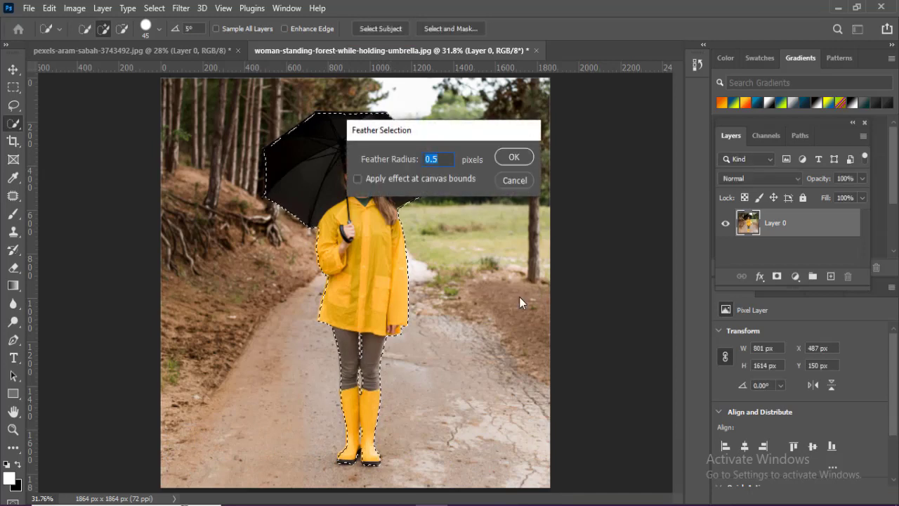
key(Return)
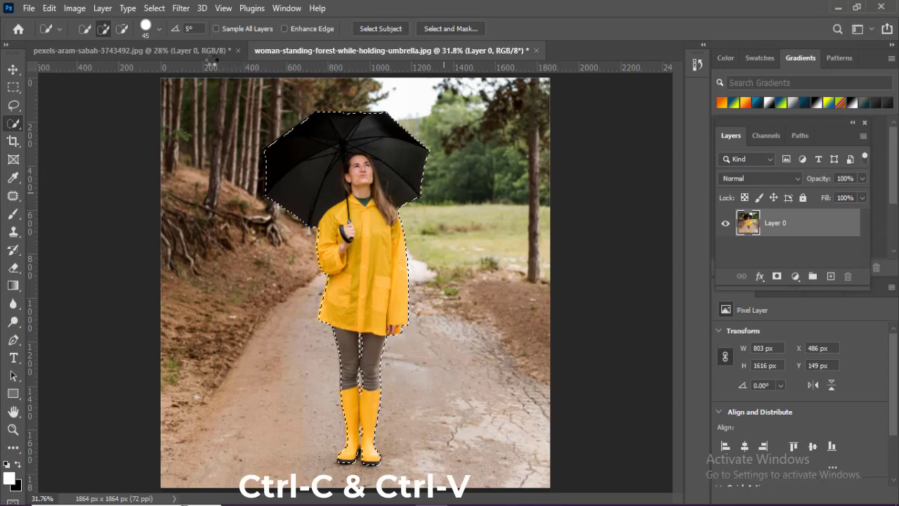
click(206, 53)
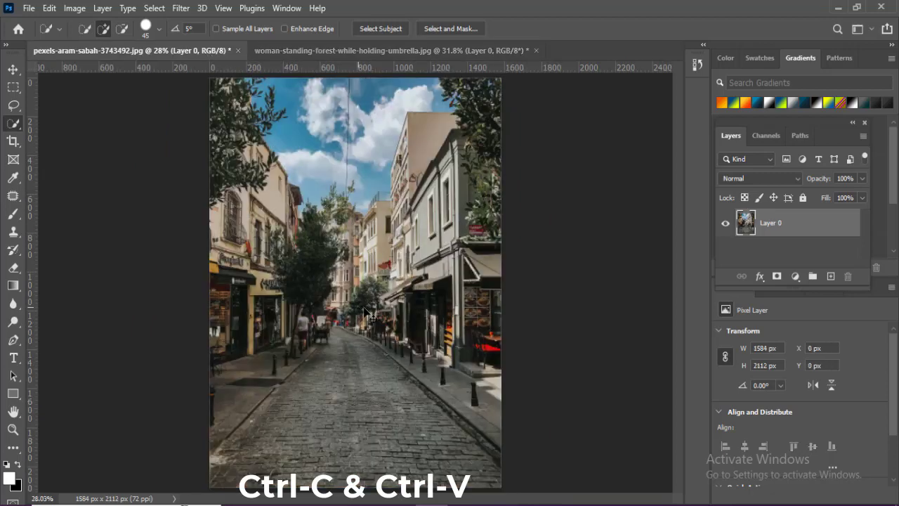
key(ctrl+v)
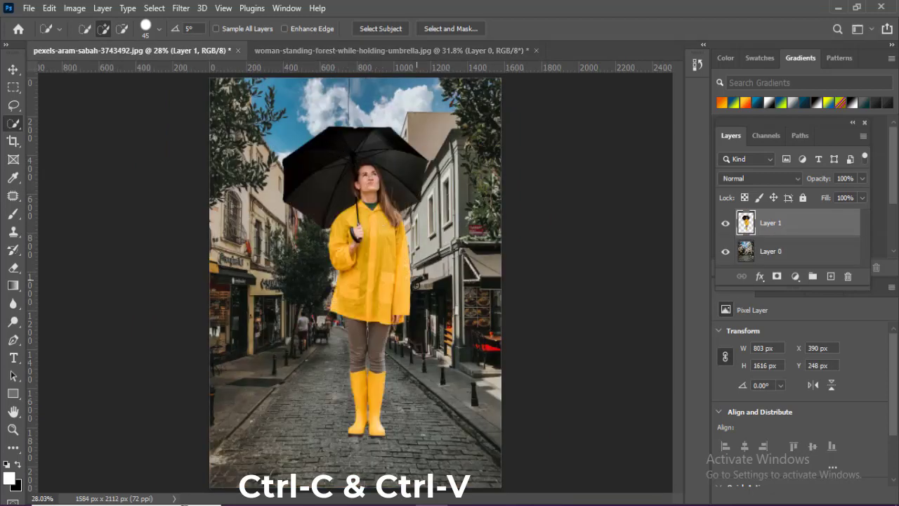
Scale the pasted woman down to about 645 × 1429 px and stand her in the middle of the cobbled street
key(v)
drag(364, 266, 345, 303)
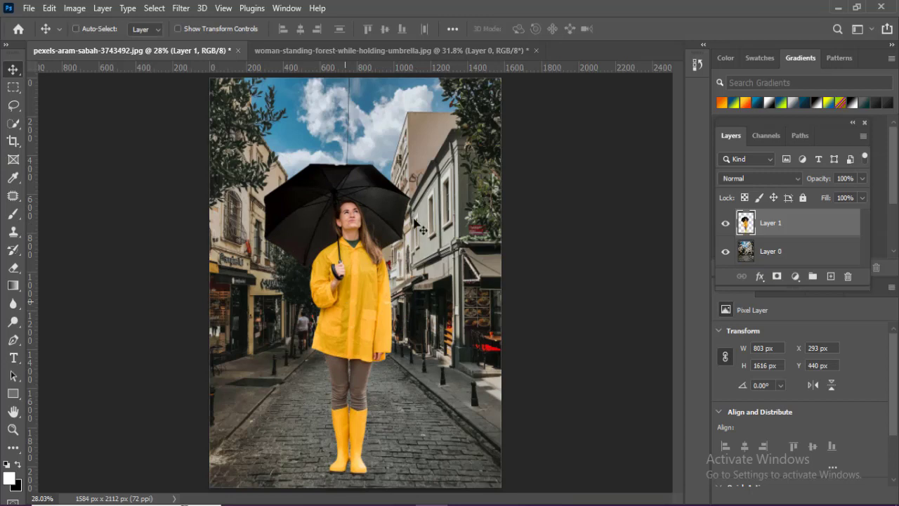
key(ctrl+t)
drag(410, 162, 396, 181)
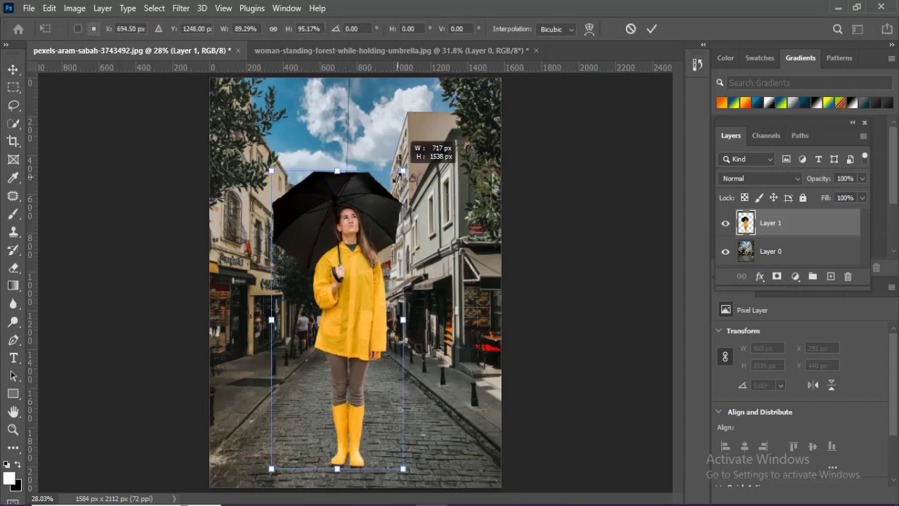
drag(344, 298, 359, 296)
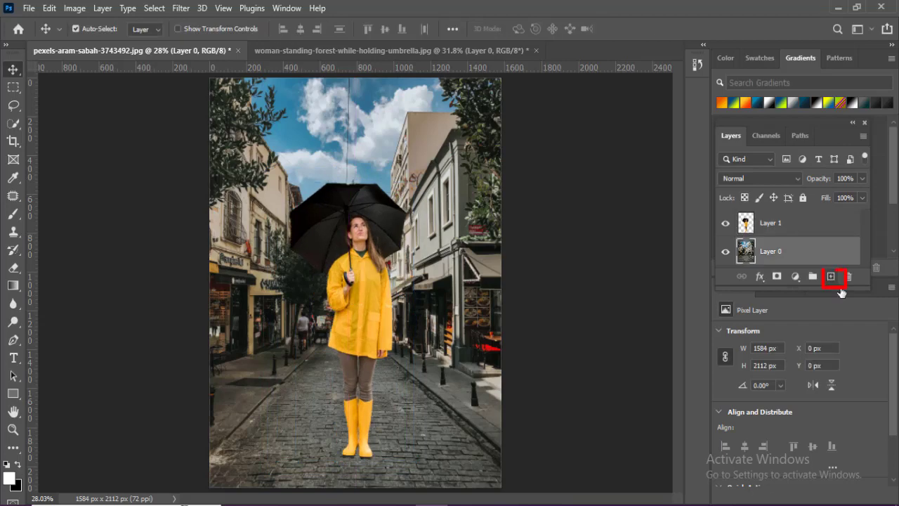
Add a new layer directly above the street photo and set the foreground colour to a very dark navy blue
click(831, 276)
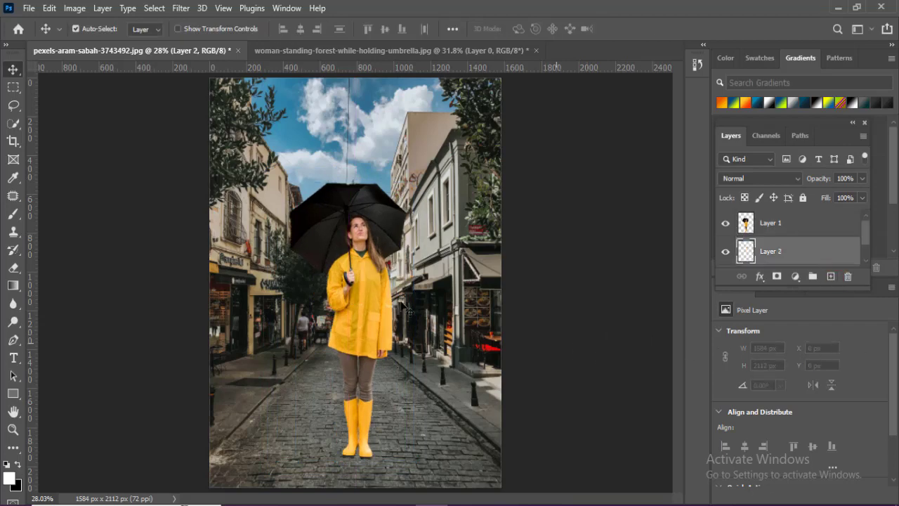
click(13, 478)
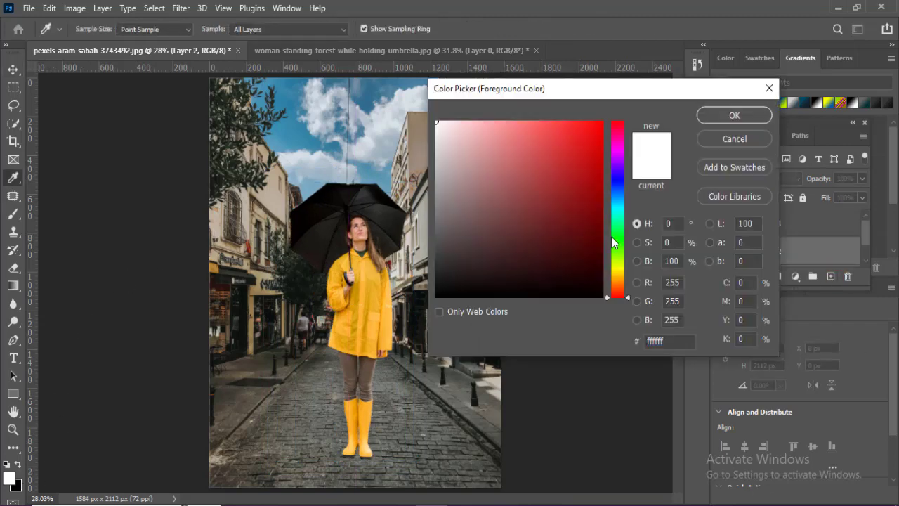
click(621, 202)
click(592, 255)
key(Return)
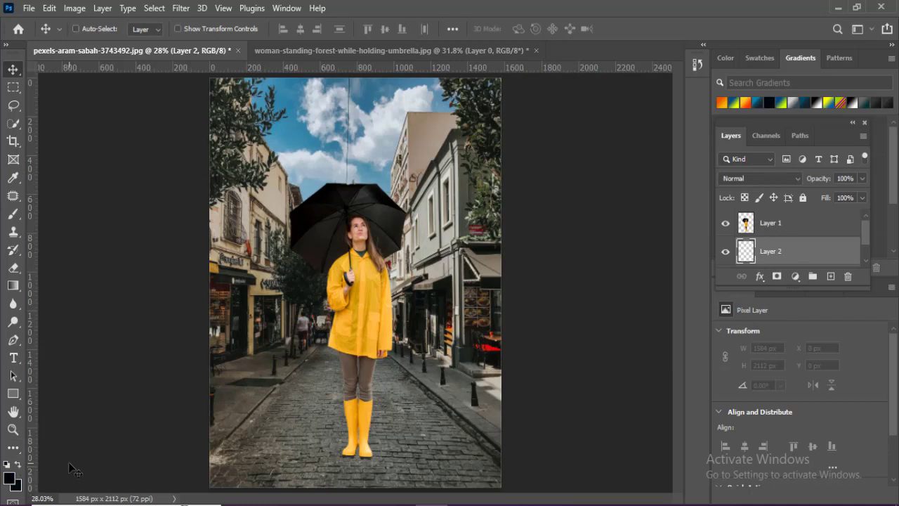
Fill the new layer with the dark navy foreground colour and set its blend mode to Soft Light
key(alt+BackSpace)
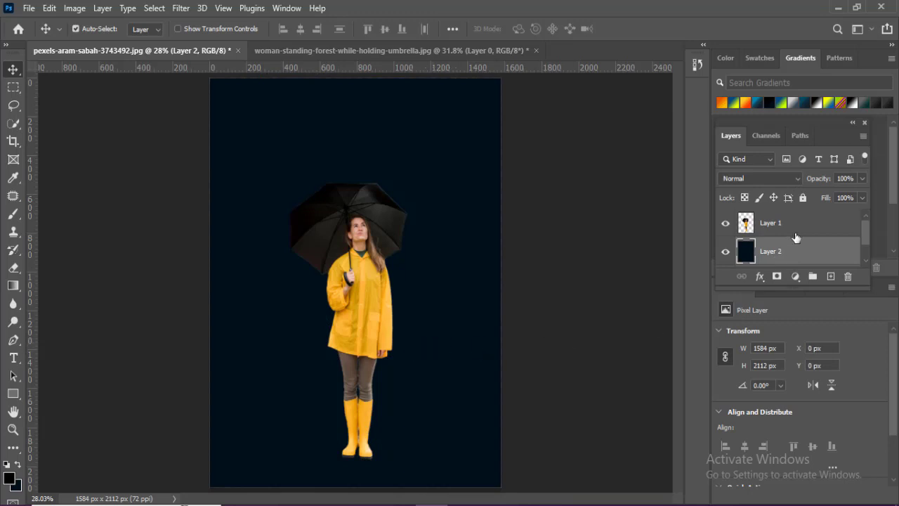
click(799, 179)
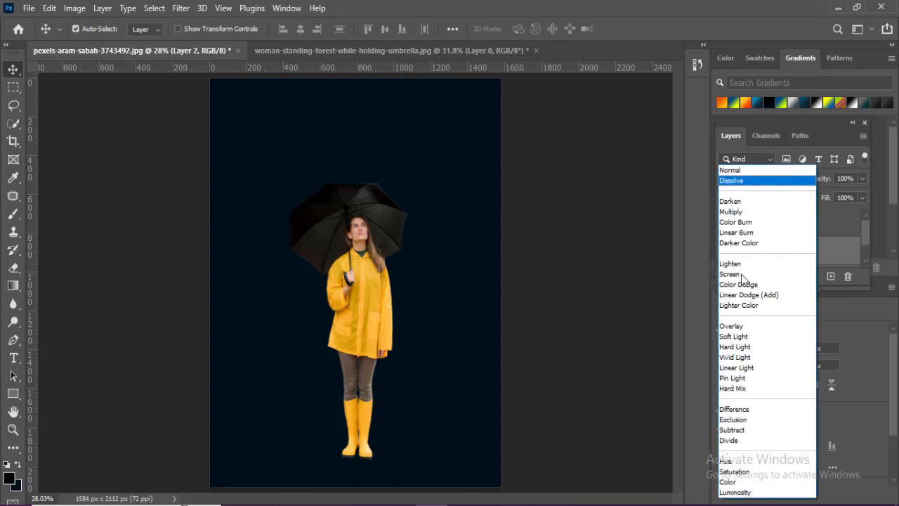
click(738, 335)
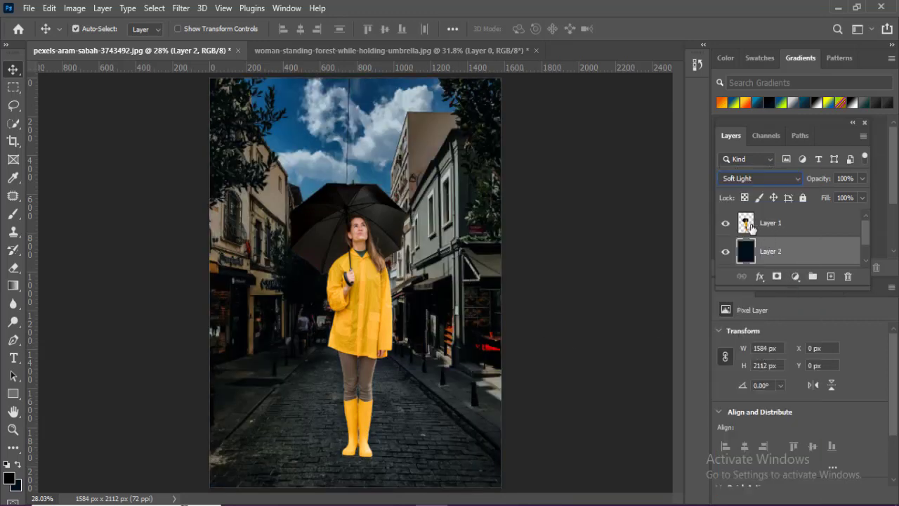
Add an empty layer directly beneath the woman's layer and make it active for a shadow under the boots
click(794, 222)
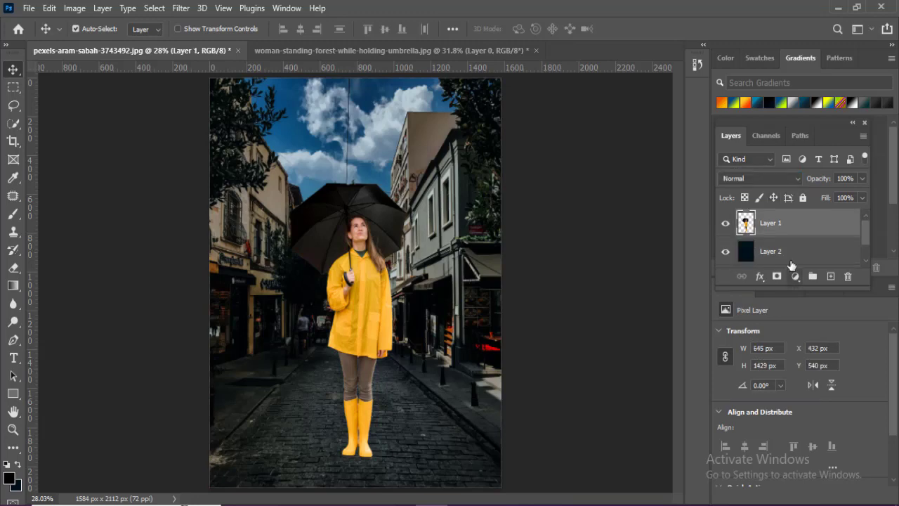
click(831, 277)
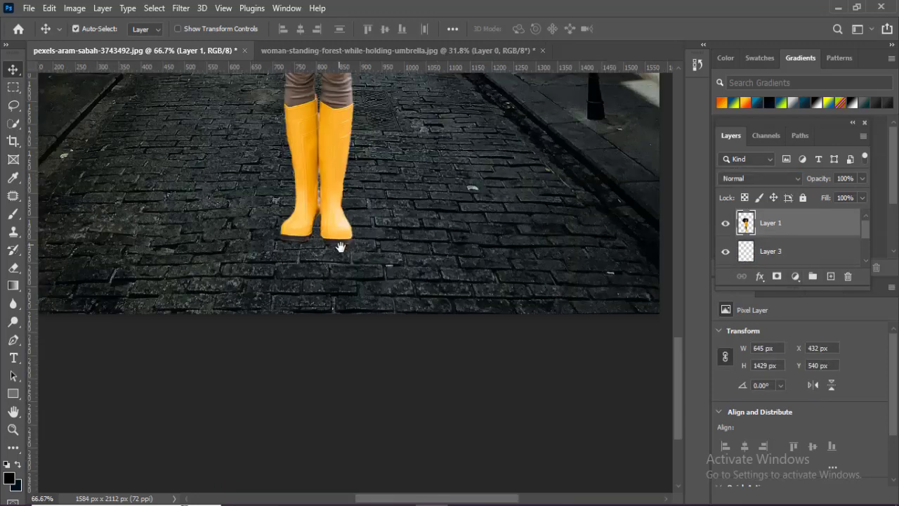
ctrl+click(336, 257)
drag(323, 258, 354, 282)
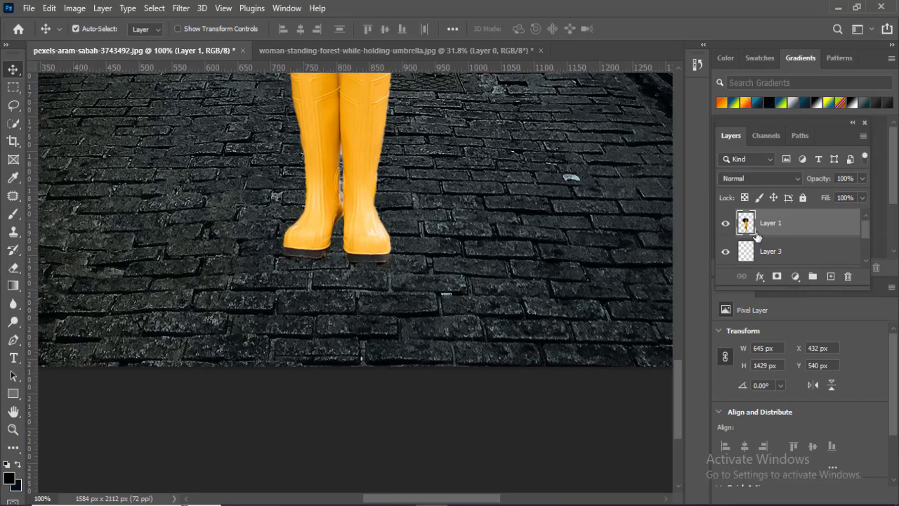
click(757, 242)
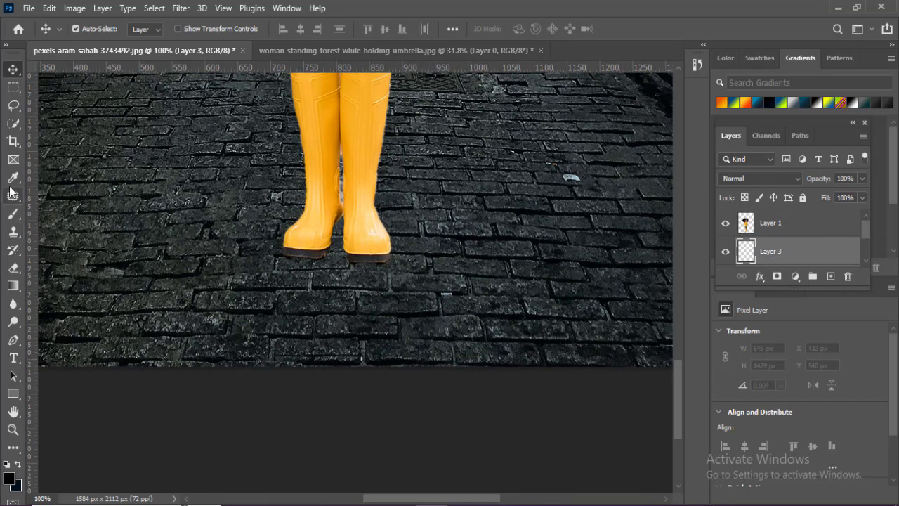
Choose the Brush tool and reduce its size from 700 px to roughly the width of one boot sole
drag(13, 213, 48, 209)
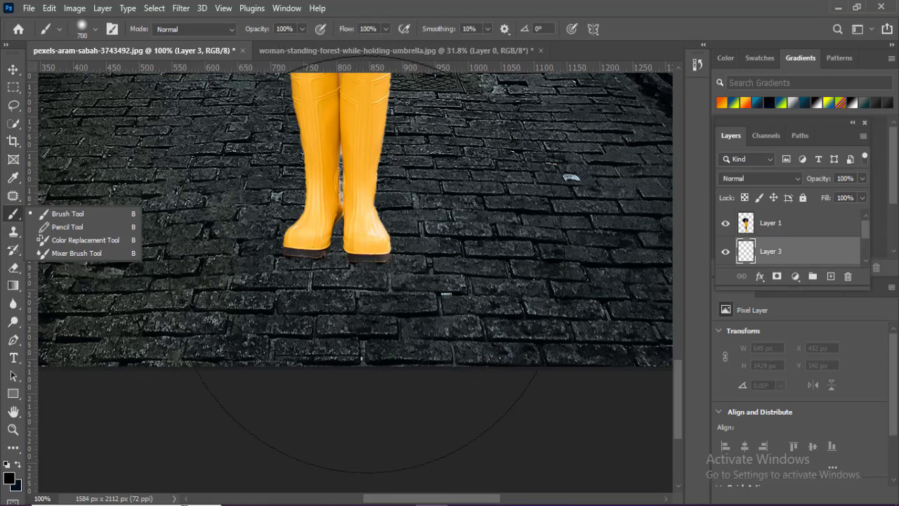
key(bracketleft)
key(bracketleft)
key(bracketleft)
key(bracketleft)
key(bracketleft)
key(bracketleft)
key(bracketleft)
key(bracketleft)
key(bracketleft)
key(bracketleft)
key(bracketleft)
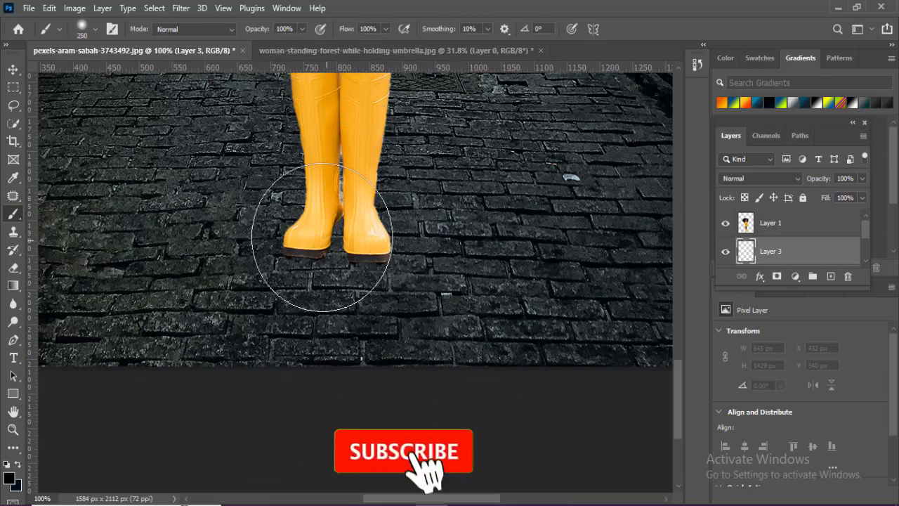
key(bracketleft)
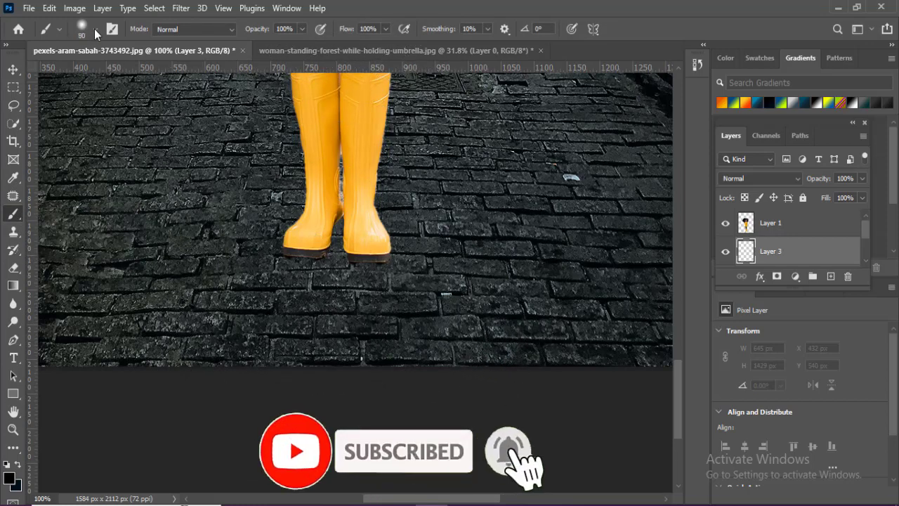
Flatten the 80 px brush tip into a thin horizontal ellipse and set its angle to -2°
click(95, 29)
drag(40, 67, 40, 79)
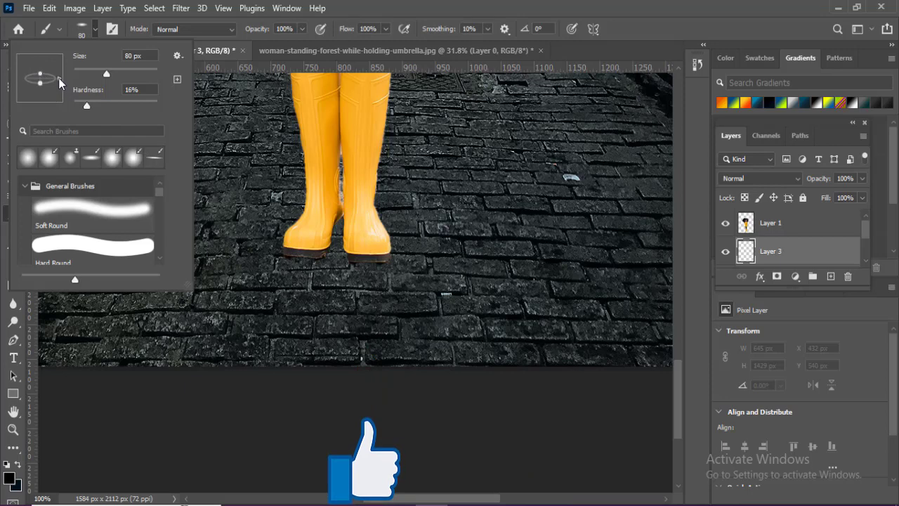
drag(59, 80, 59, 74)
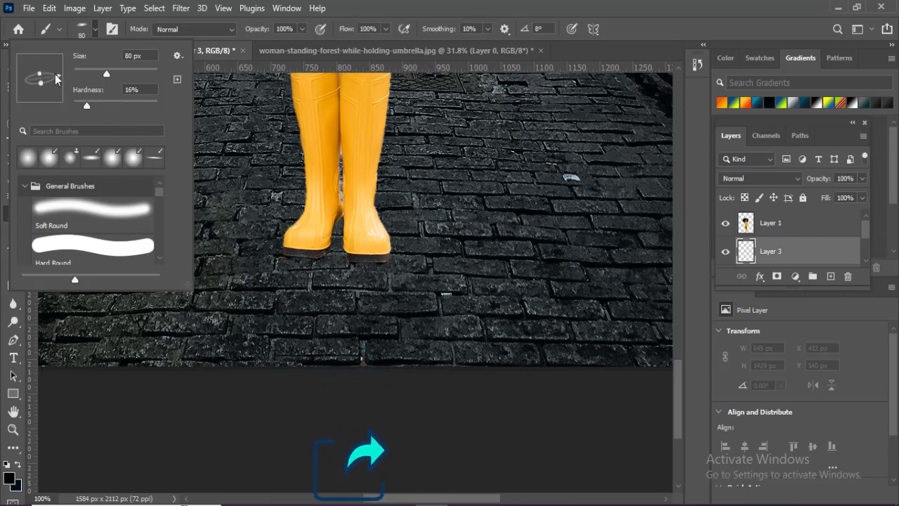
drag(60, 83, 61, 85)
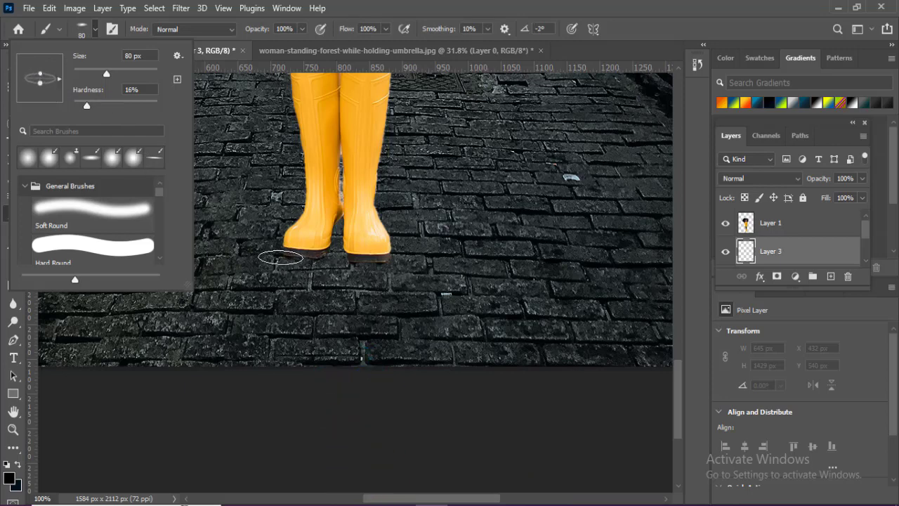
Paint a dark contact shadow under each boot, changing the brush angle to -4° for the second boot
click(300, 257)
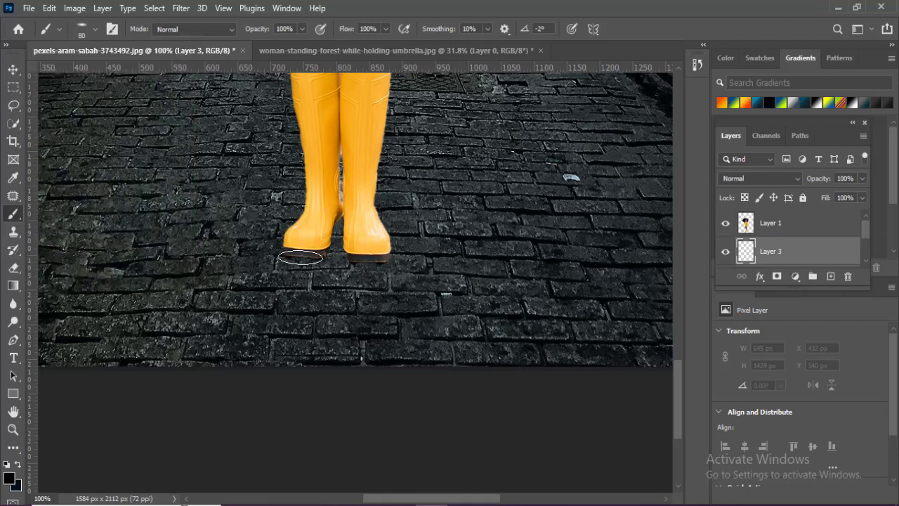
click(299, 256)
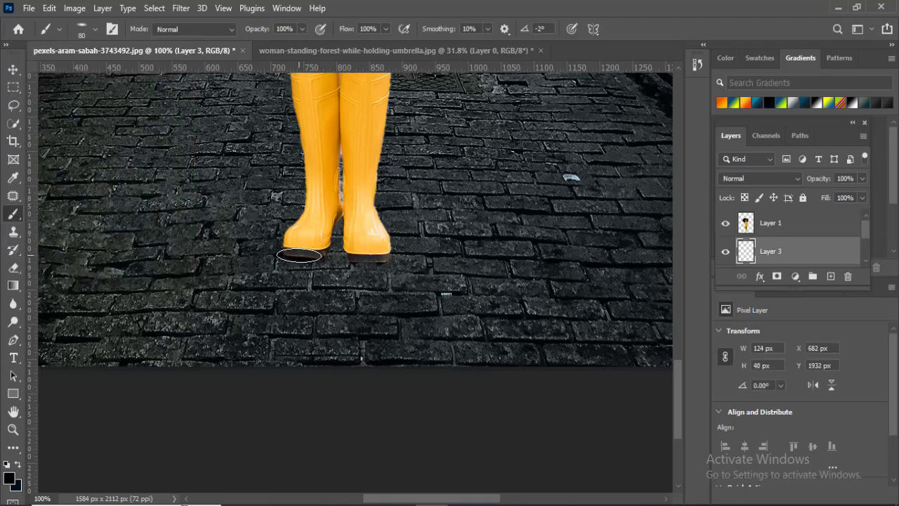
click(95, 30)
drag(59, 79, 60, 81)
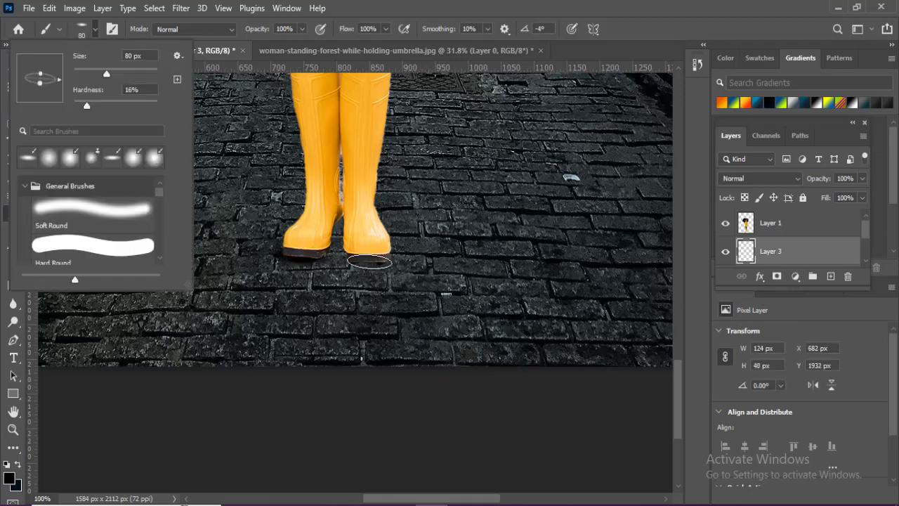
click(369, 261)
Squash the boot shadow from its upper edge with Free Transform to a height of about 32 px
click(13, 69)
key(ctrl+0)
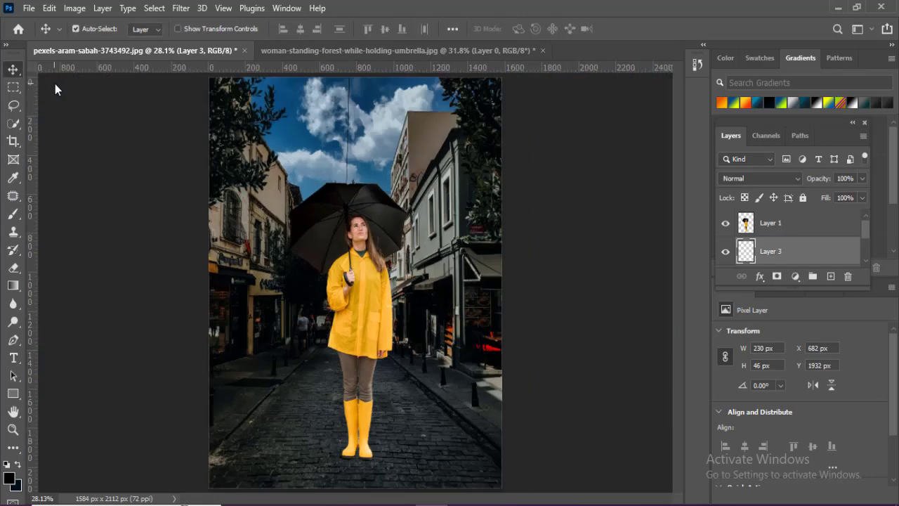
ctrl+click(389, 401)
ctrl+click(389, 403)
ctrl+click(389, 403)
drag(351, 470, 359, 371)
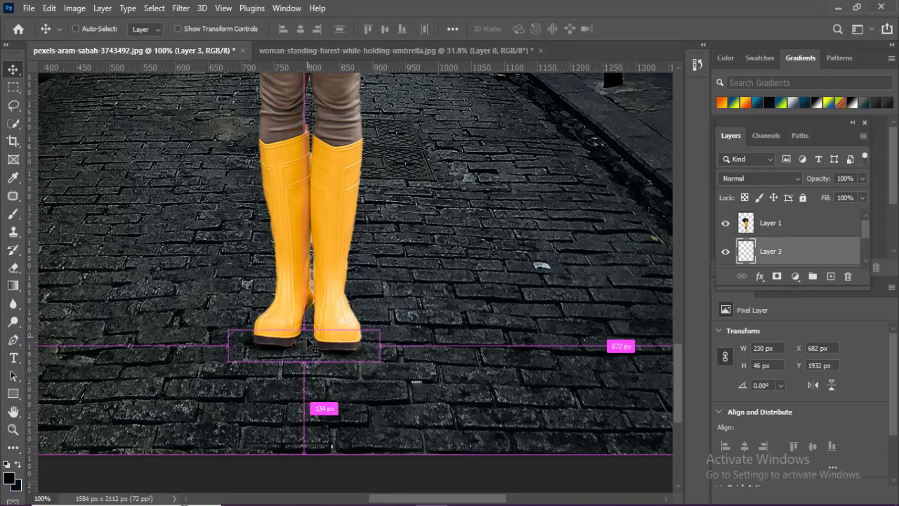
key(ctrl+t)
drag(303, 330, 304, 340)
key(Return)
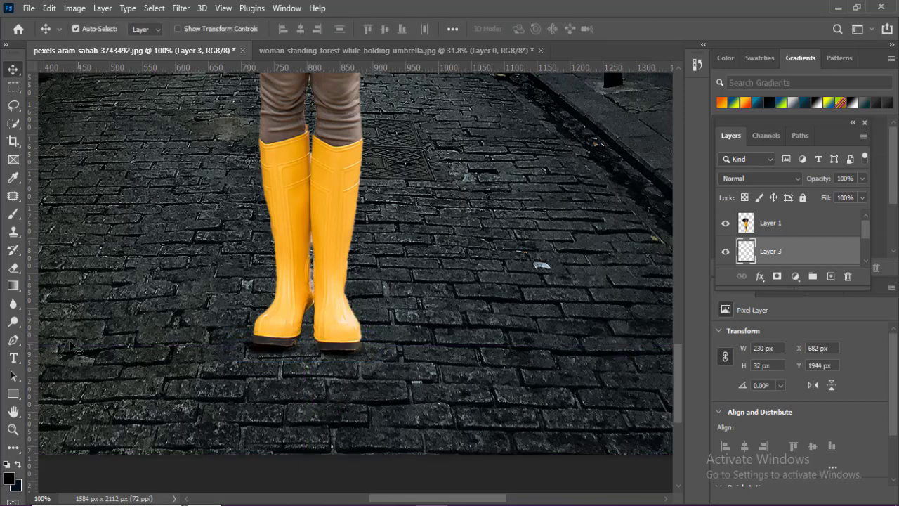
Choose the Eraser tool and reduce its brush size to 25 for trimming the boot shadow
click(13, 267)
key(bracketleft)
key(bracketleft)
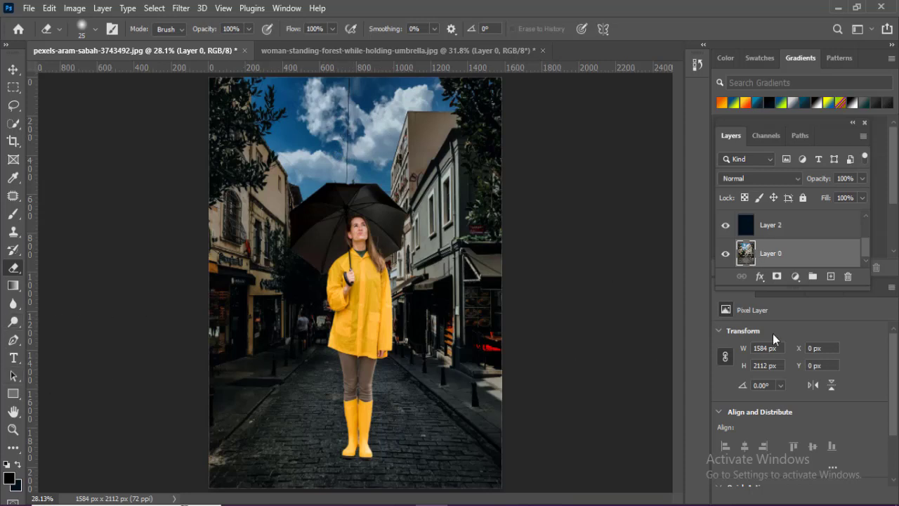
Select the blue sky on the street photo layer with Color Range, sampling the sky colour at a fuzziness of 105
click(154, 8)
click(180, 142)
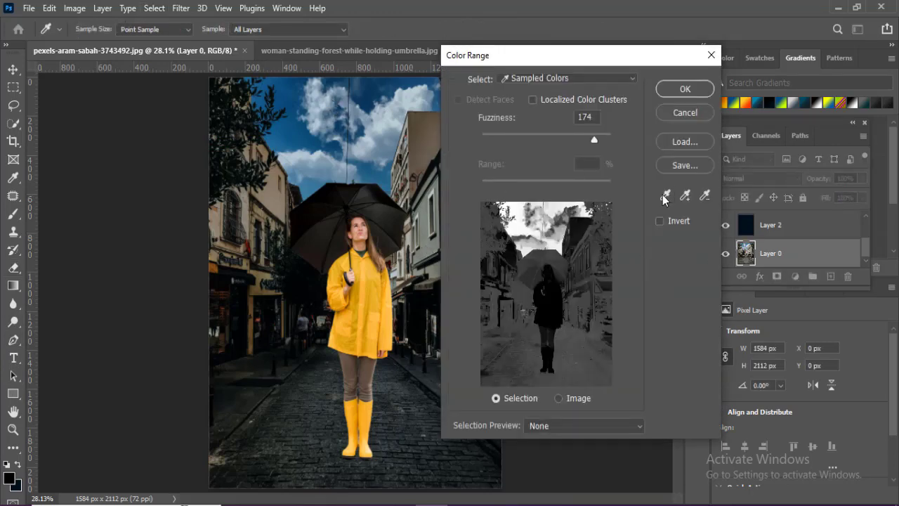
click(317, 123)
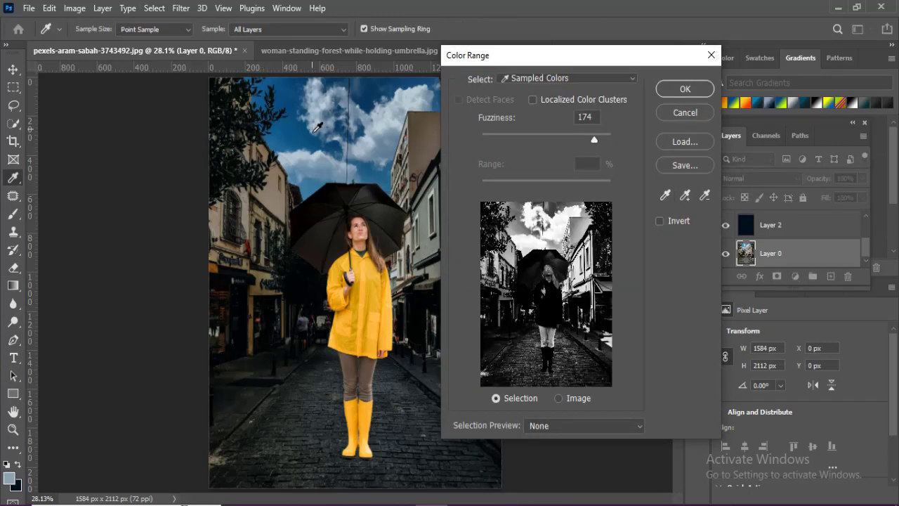
click(316, 130)
click(314, 136)
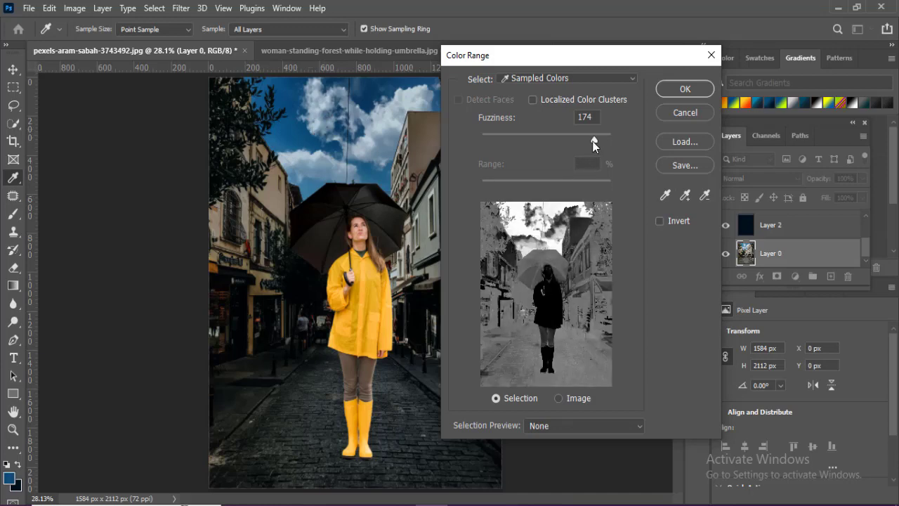
drag(593, 141, 547, 141)
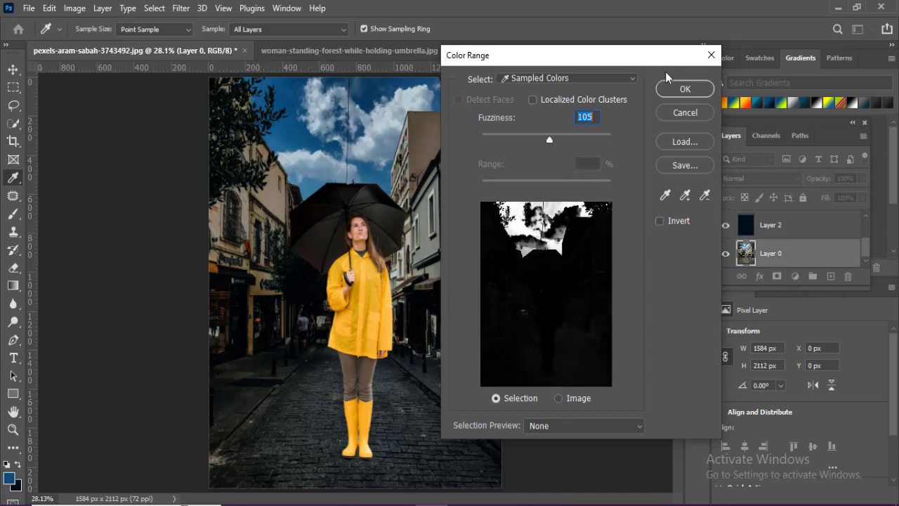
click(668, 90)
Add the unselected clouds inside the sky to the selection with the Lasso tool
key(e)
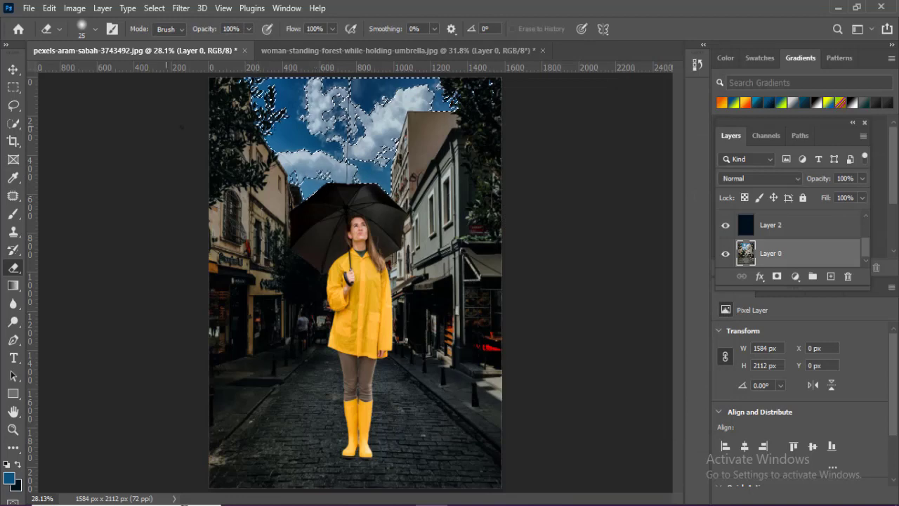
key(l)
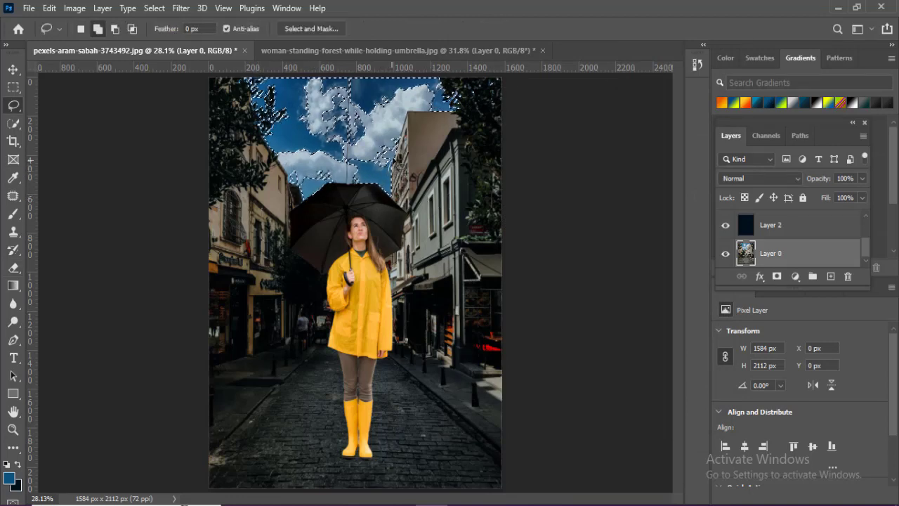
drag(405, 117, 327, 142)
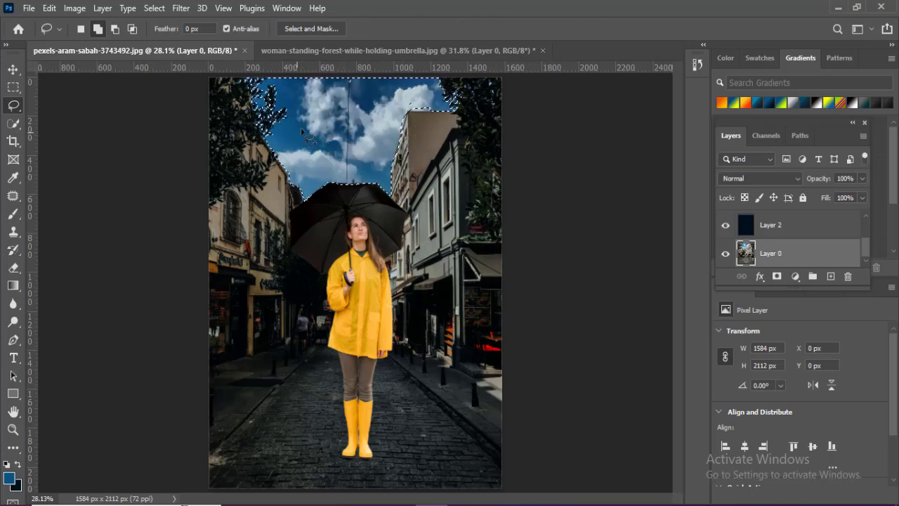
Replace the selected sky with the grey storm-cloud sky using Sky Replacement, output to new layers
click(49, 8)
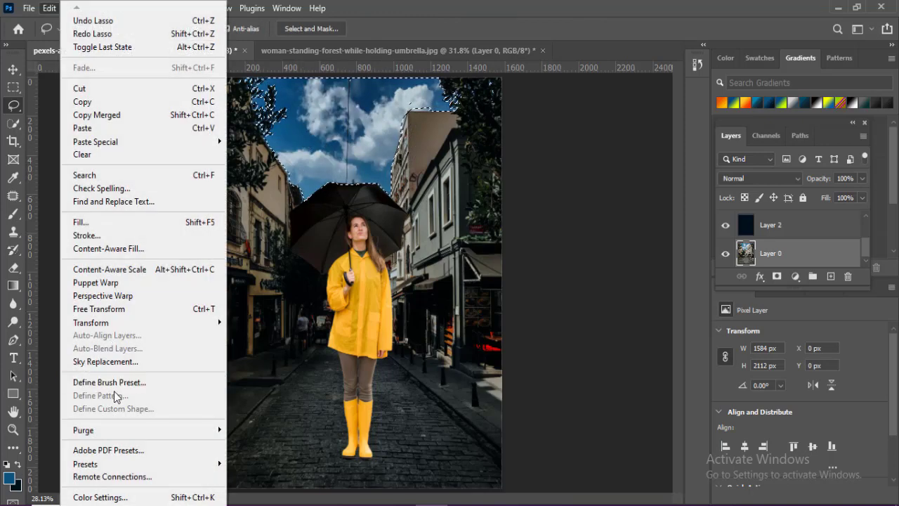
click(88, 362)
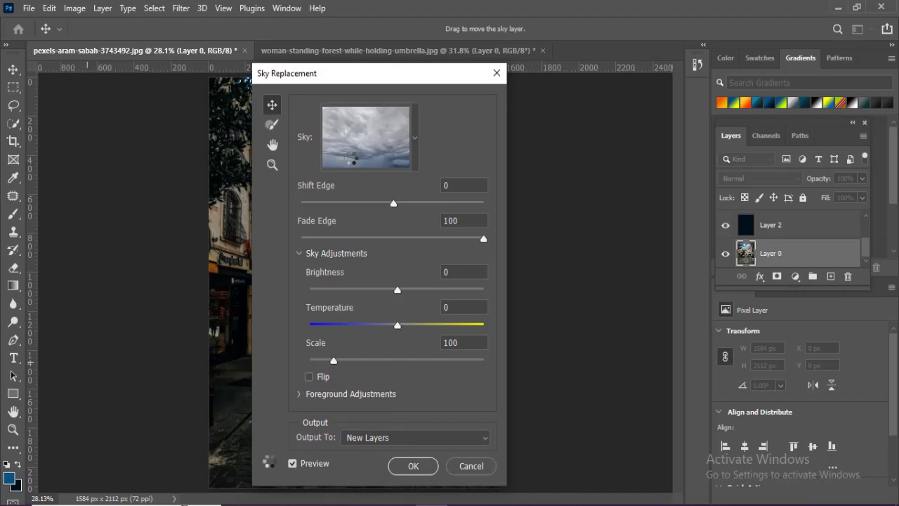
drag(324, 74, 400, 114)
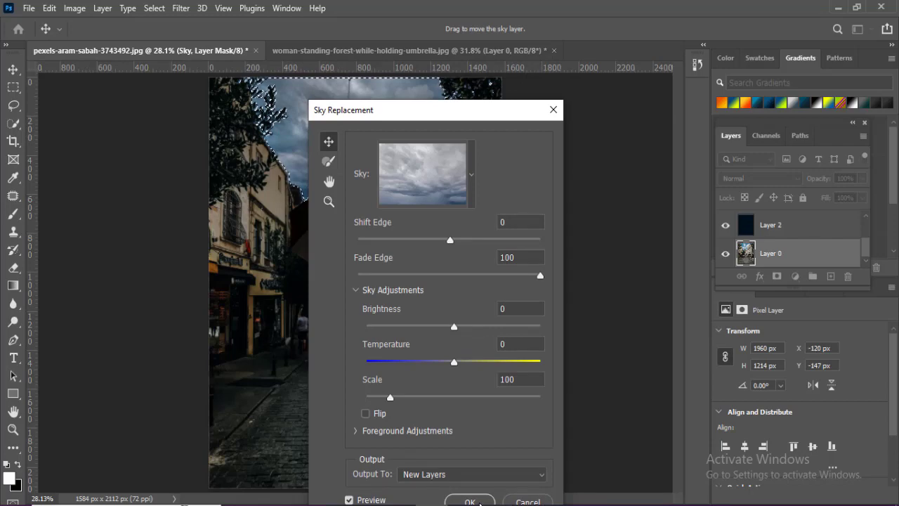
key(Return)
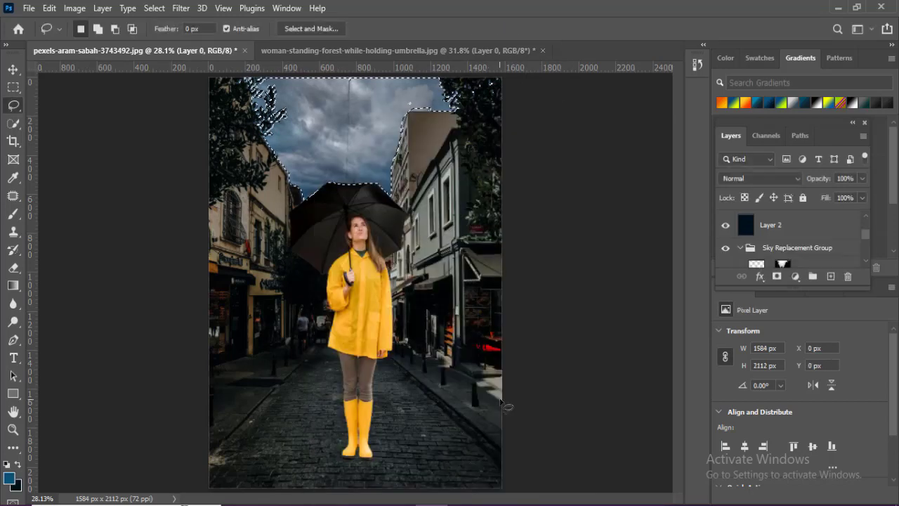
Darken the selected sky area of the street photo layer with Levels at a midtone value of 0.44, and deselect
key(ctrl+l)
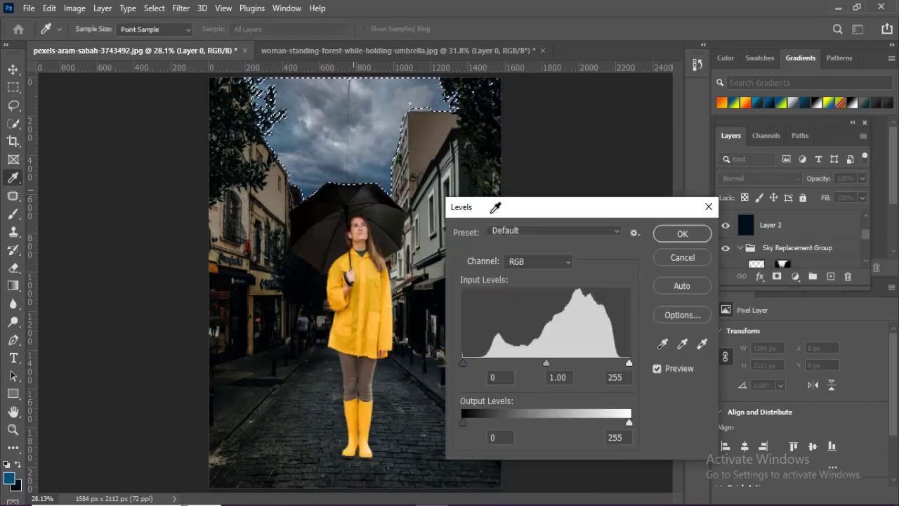
drag(502, 207, 364, 203)
drag(407, 360, 445, 361)
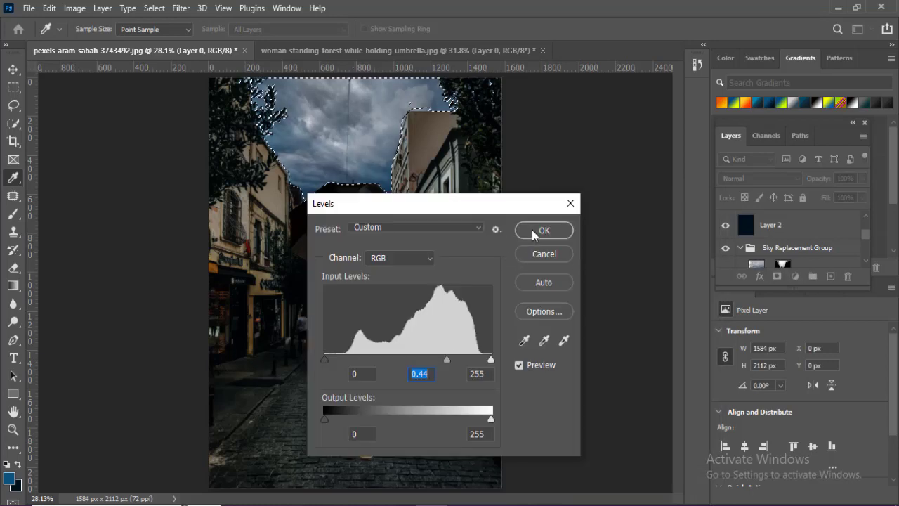
key(Return)
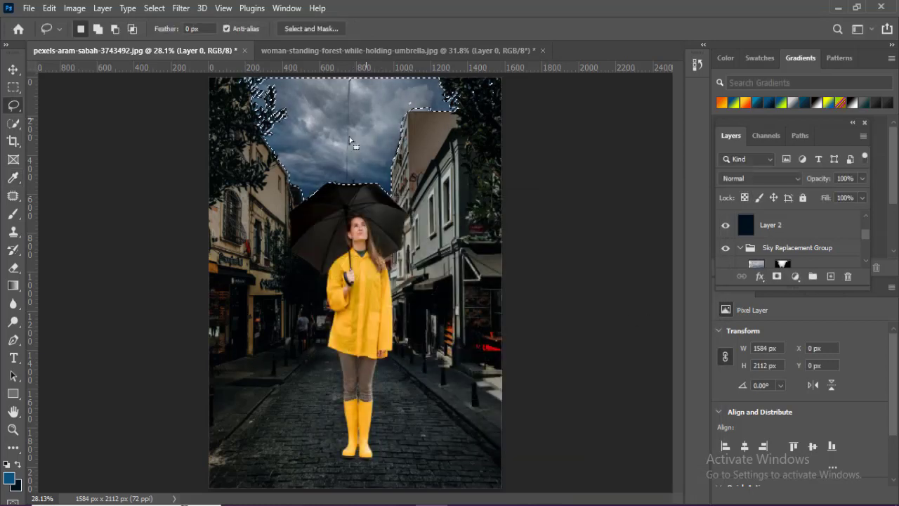
key(ctrl+d)
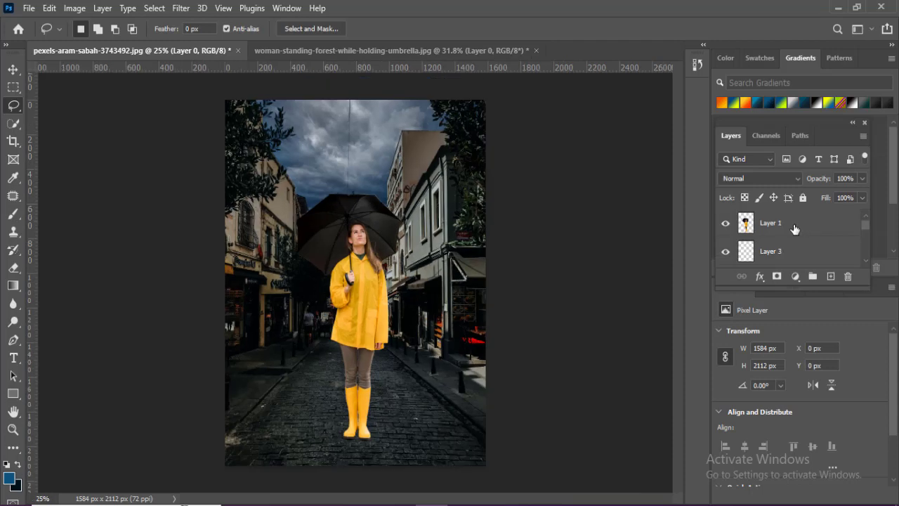
Add a new layer above the woman's layer, reset the colours to white foreground and black background, and fill it with black
click(793, 226)
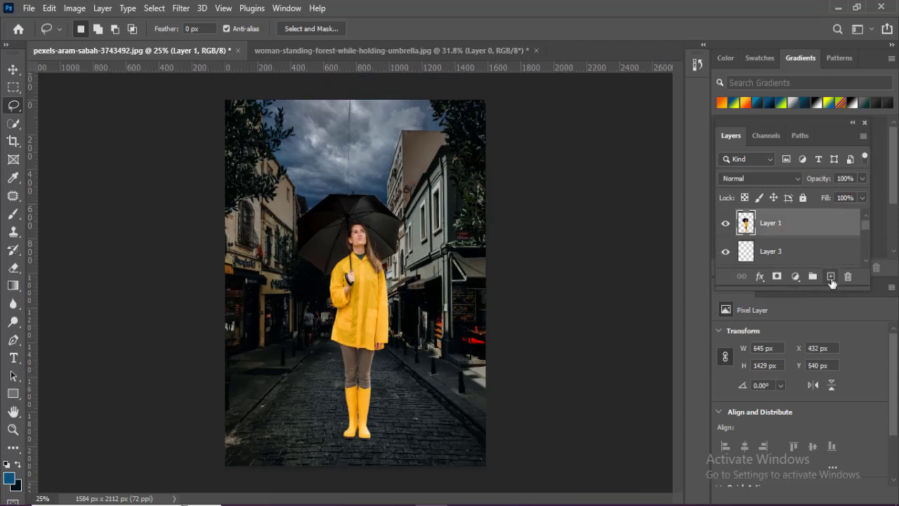
click(831, 277)
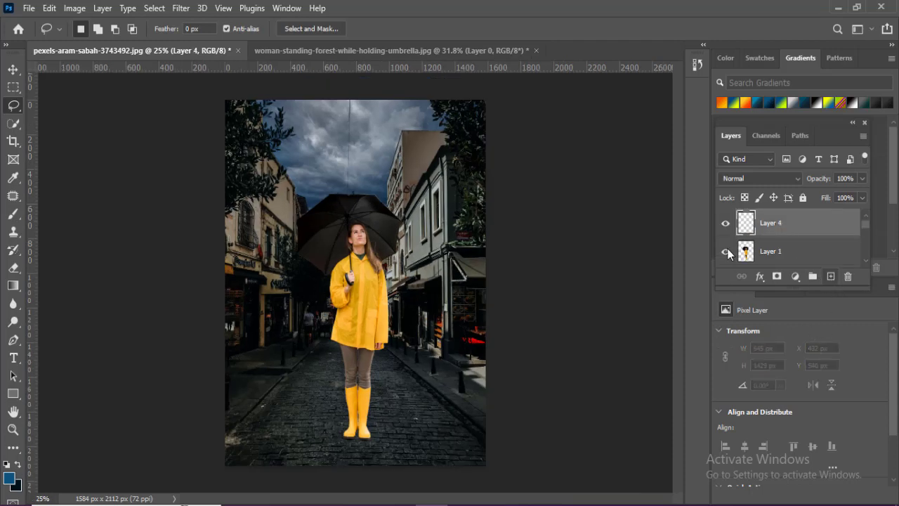
click(6, 465)
click(18, 464)
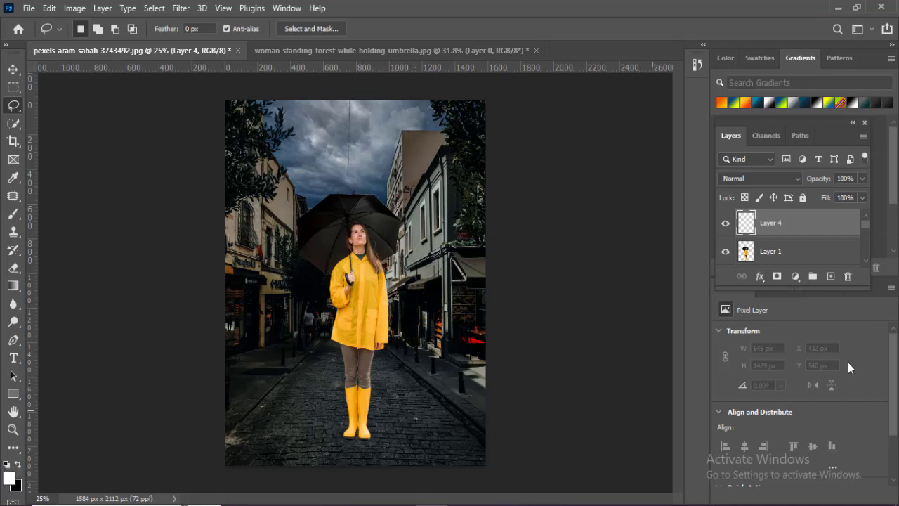
key(ctrl+BackSpace)
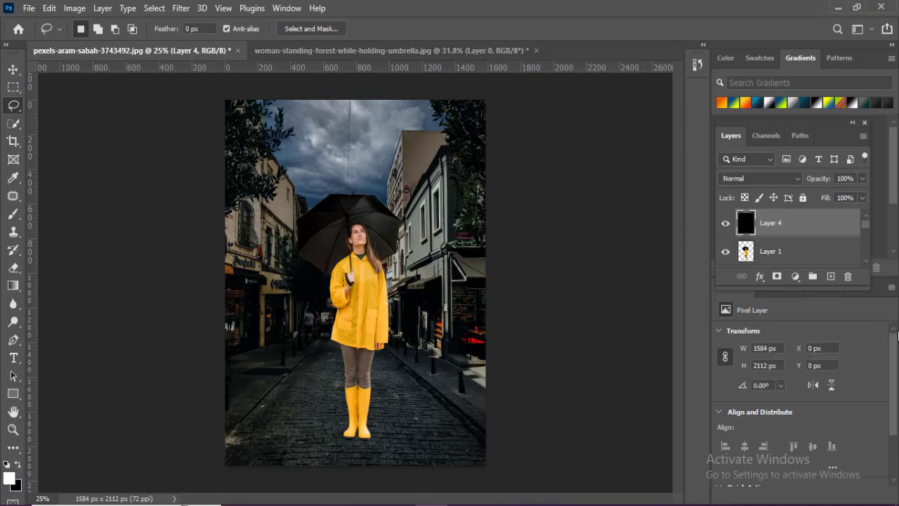
Apply the Fibers filter to the black layer with Variance 28 and Strength 36
click(182, 9)
mouse_move(203, 250)
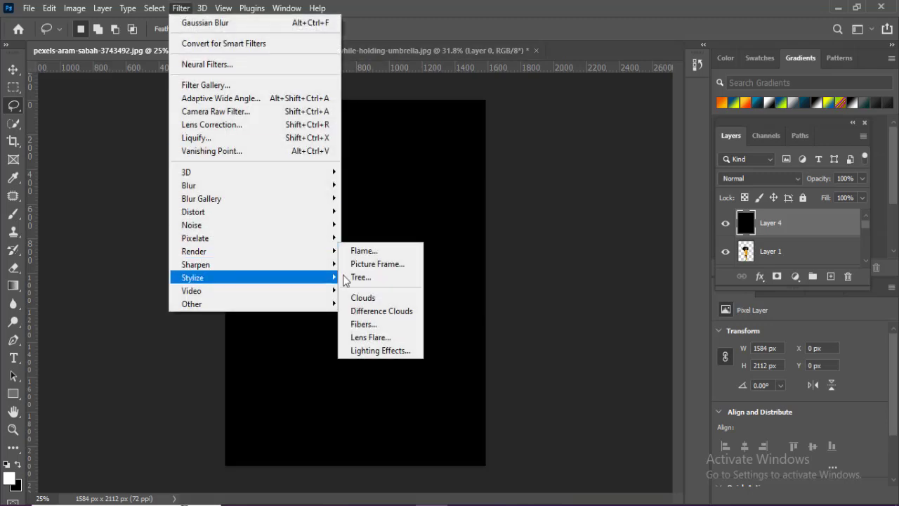
click(366, 324)
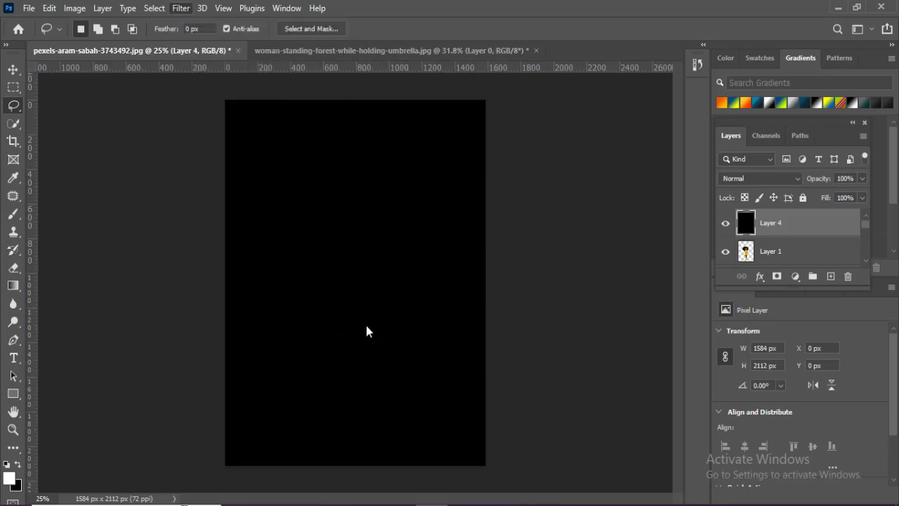
drag(549, 83, 358, 105)
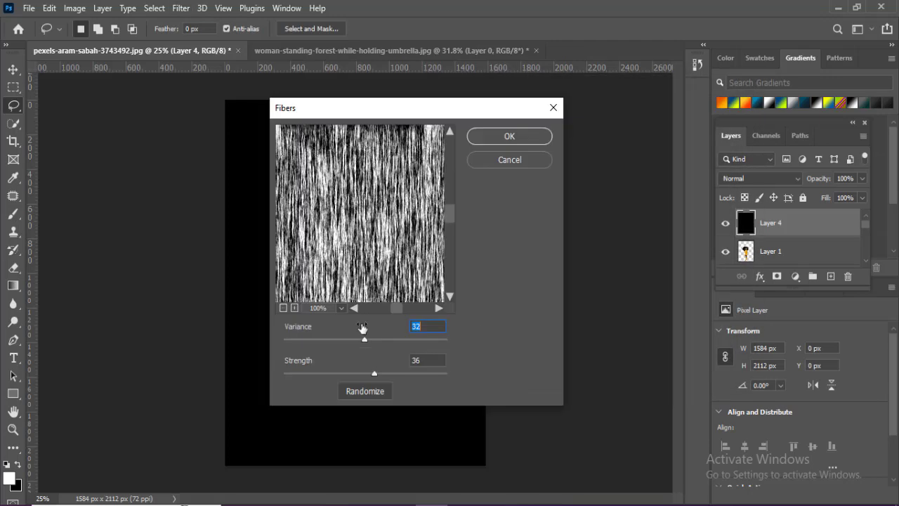
click(373, 375)
mouse_move(356, 343)
mouse_down()
mouse_move(346, 343)
mouse_move(354, 343)
mouse_up()
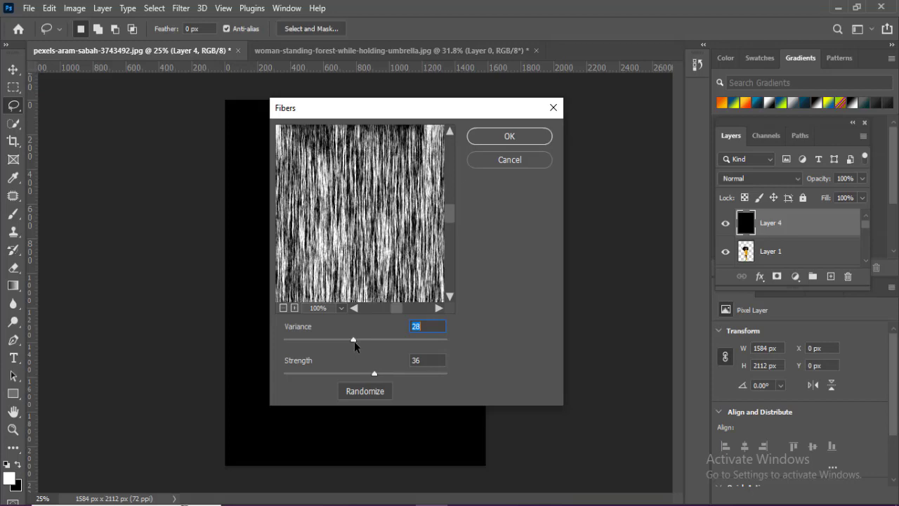
click(493, 158)
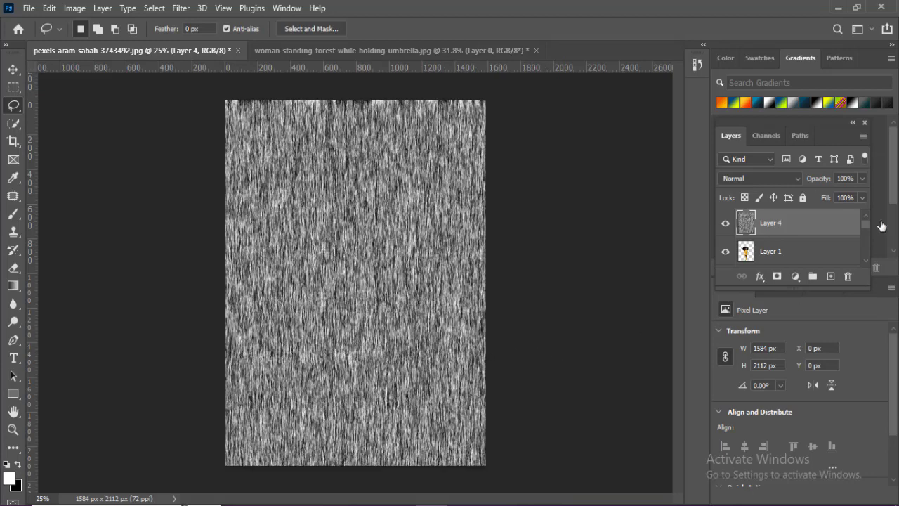
Set the fibers layer's blend mode to Screen and clip a Levels adjustment layer to it
click(797, 179)
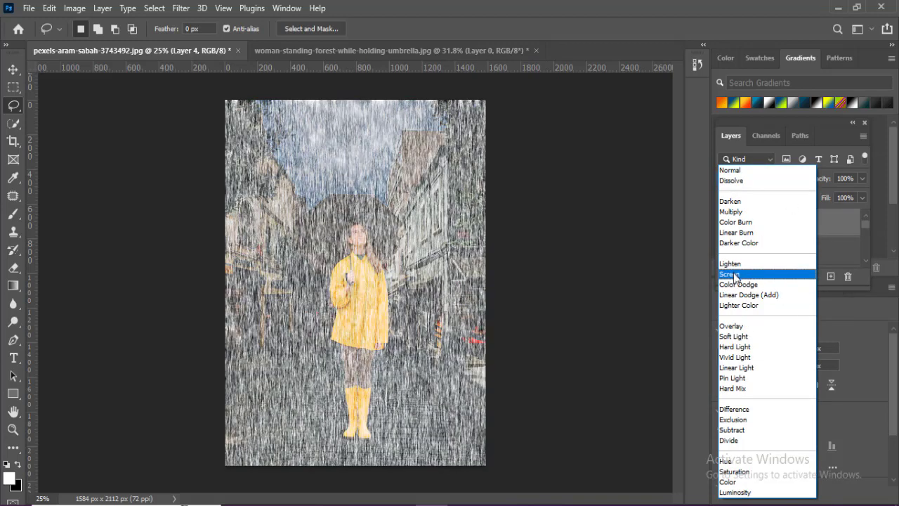
click(736, 279)
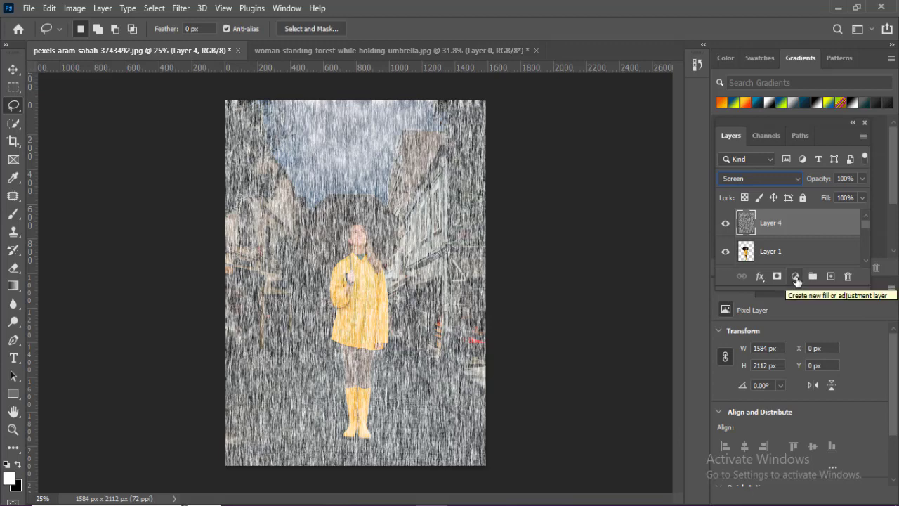
click(796, 277)
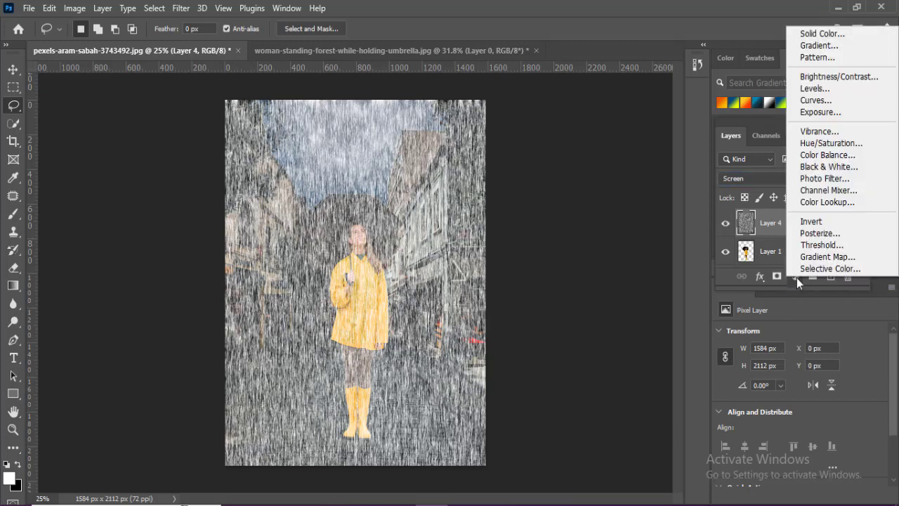
click(814, 88)
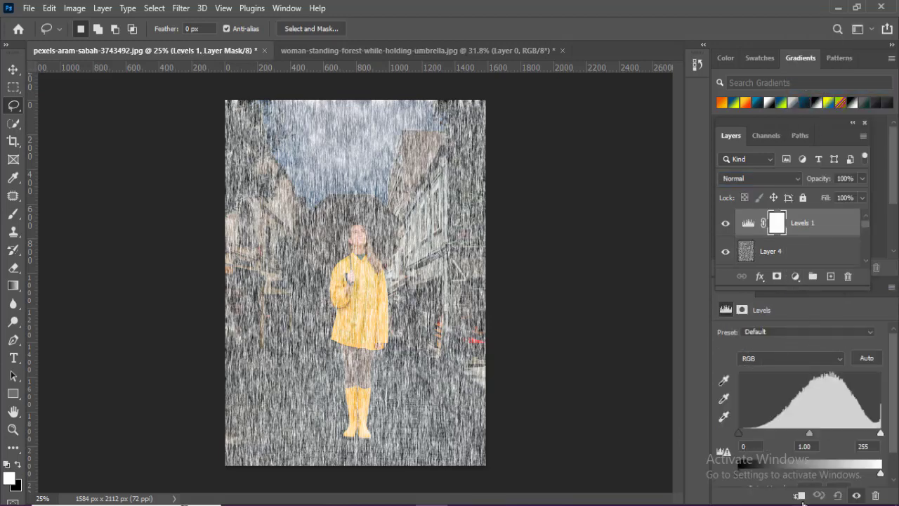
click(798, 497)
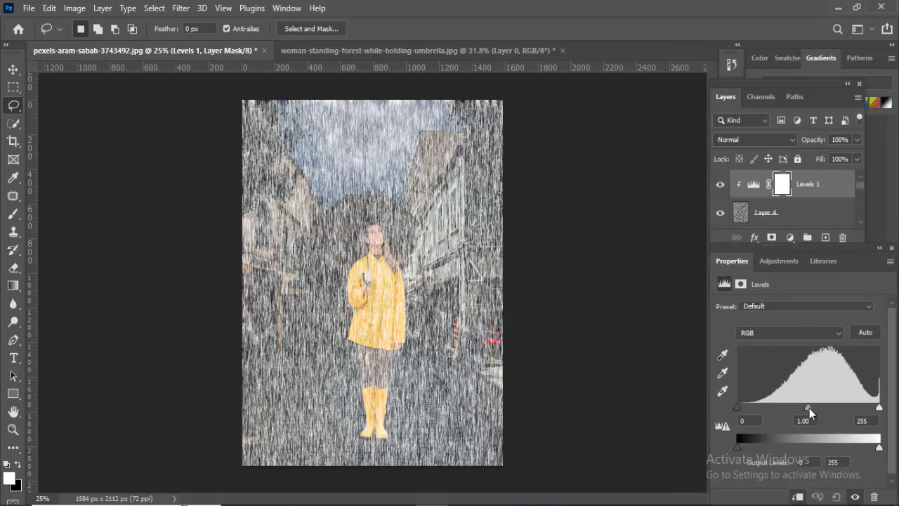
Set the clipped Levels adjustment's input levels to 137, 0.62 and 238, and delete its layer mask
drag(808, 407, 830, 408)
drag(737, 407, 817, 409)
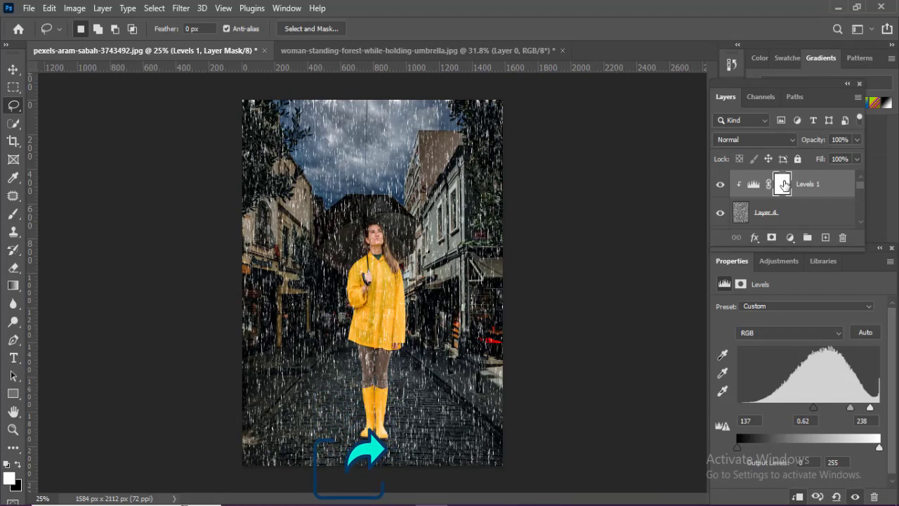
right_click(784, 184)
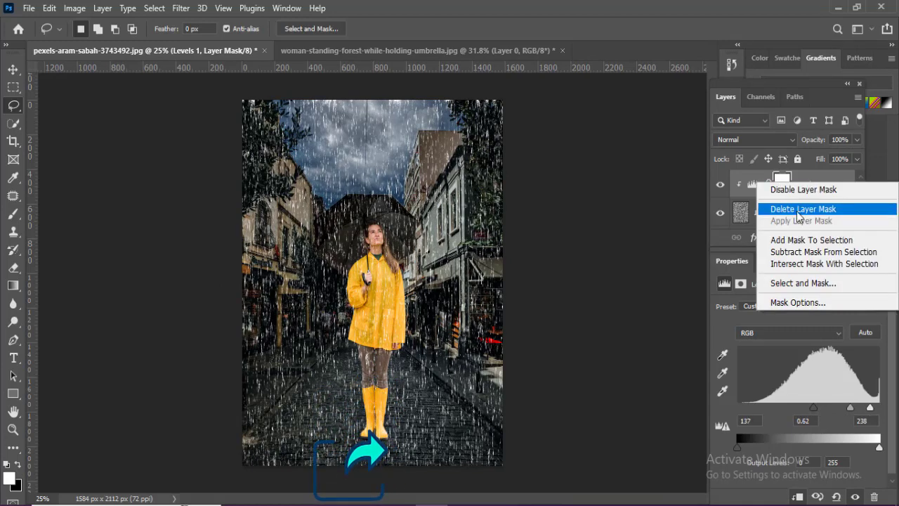
click(801, 206)
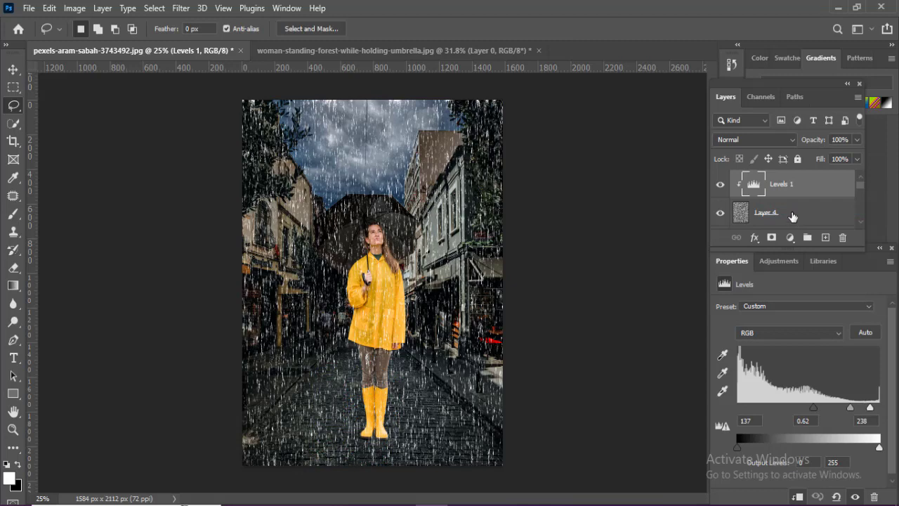
Apply a Gaussian Blur with a radius of 0.9 pixels to the fibers rain layer
click(795, 214)
click(181, 7)
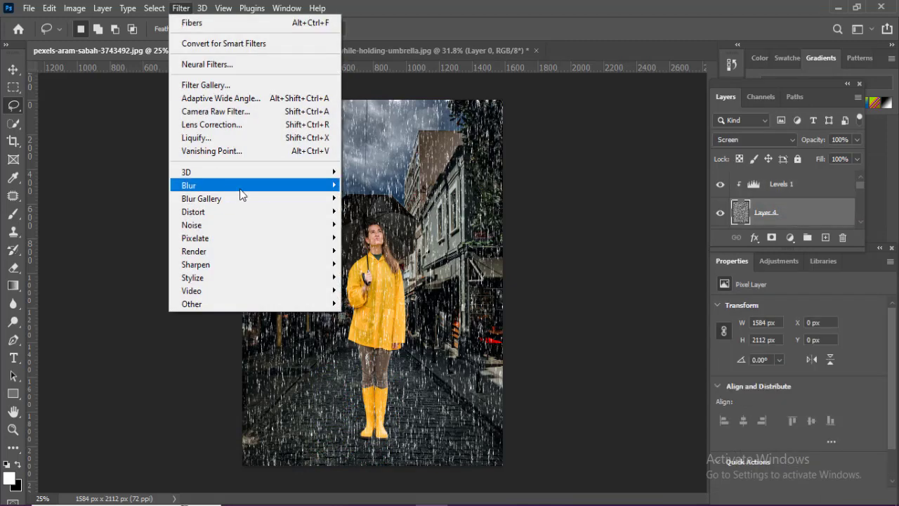
mouse_move(242, 186)
click(376, 237)
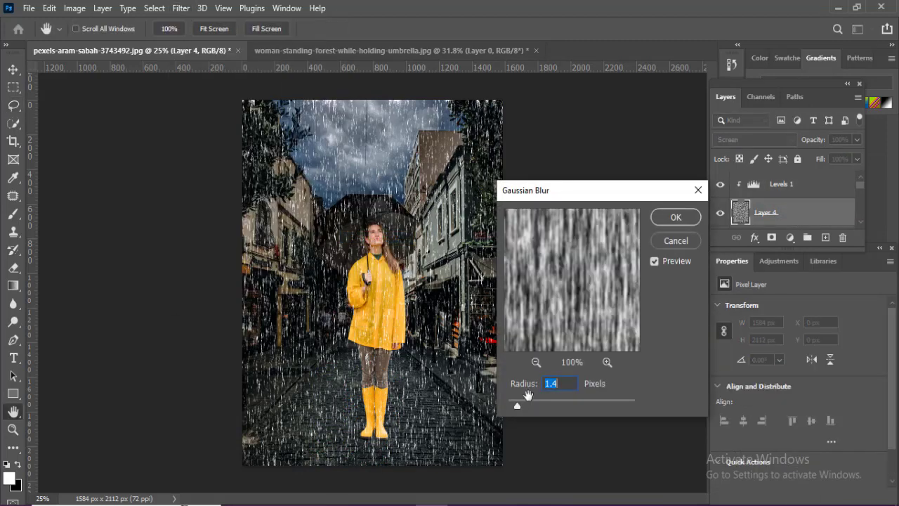
drag(518, 409, 513, 406)
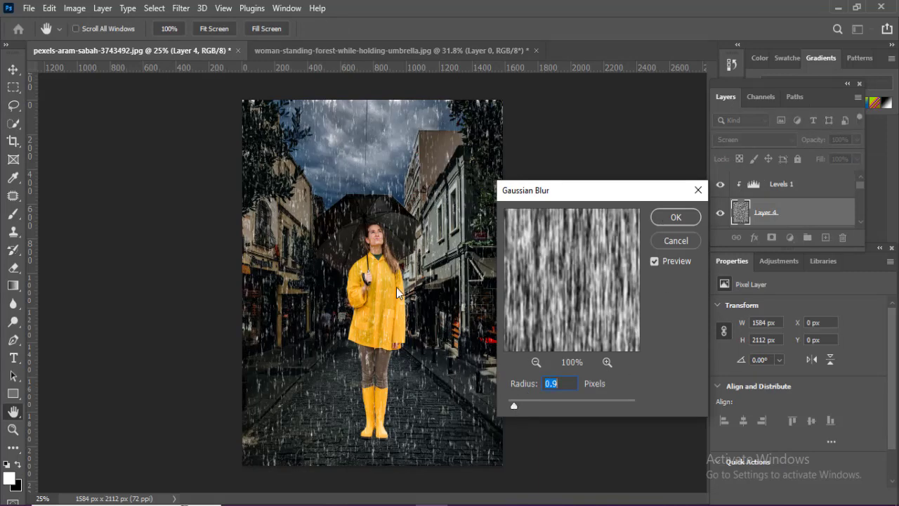
click(675, 217)
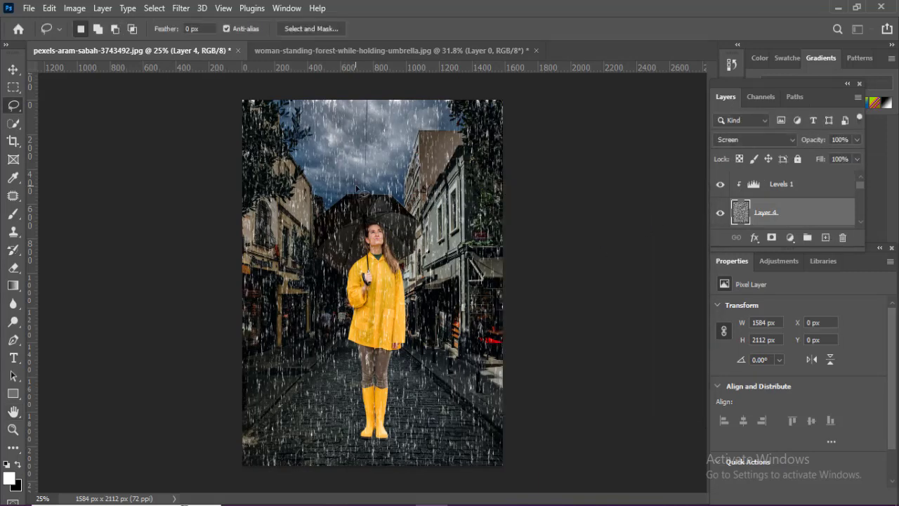
Group the layers from the rain Levels adjustment down to Layer 3 and name the group Rain
scroll(831, 211, down, 2)
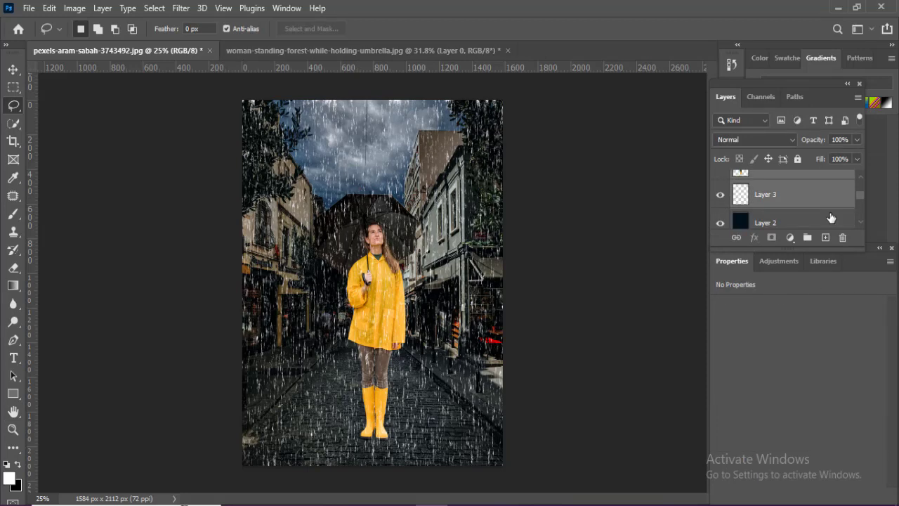
key(ctrl+g)
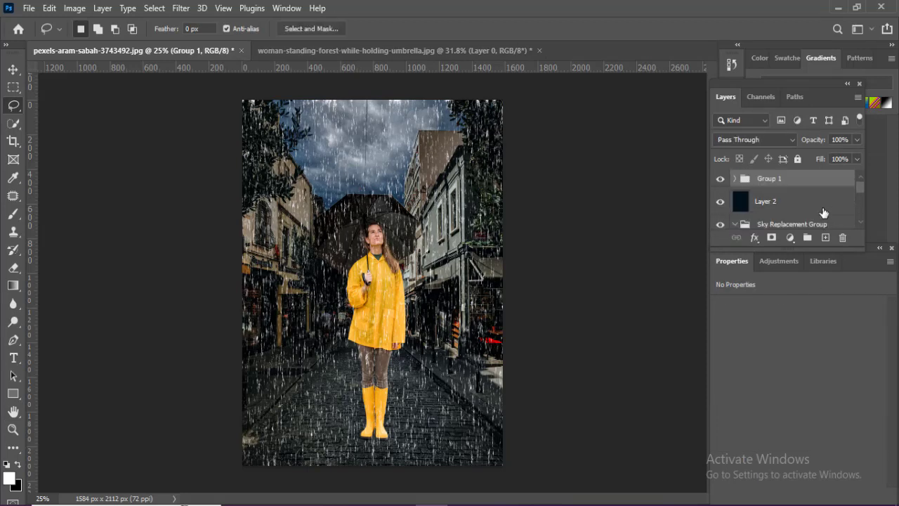
double_click(769, 178)
text(Rain)
key(Return)
Collapse the Sky Replacement Group in the layer stack
click(764, 202)
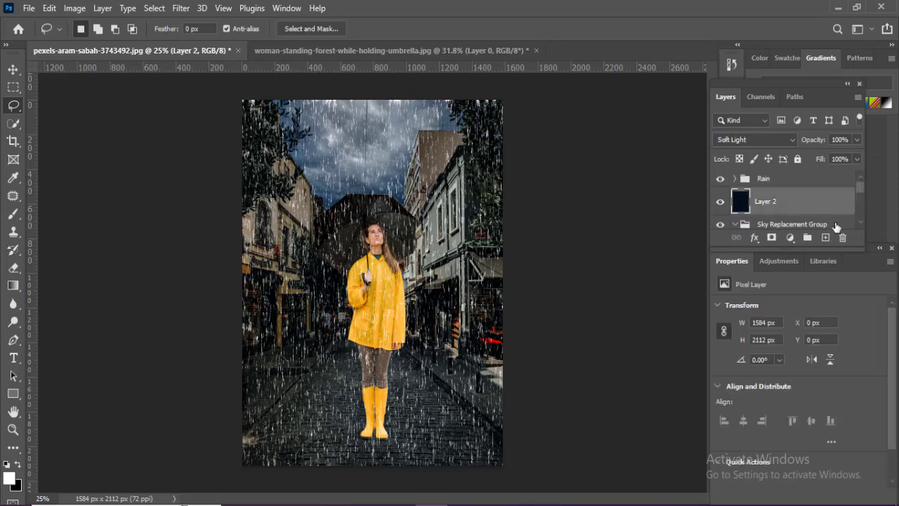
click(734, 228)
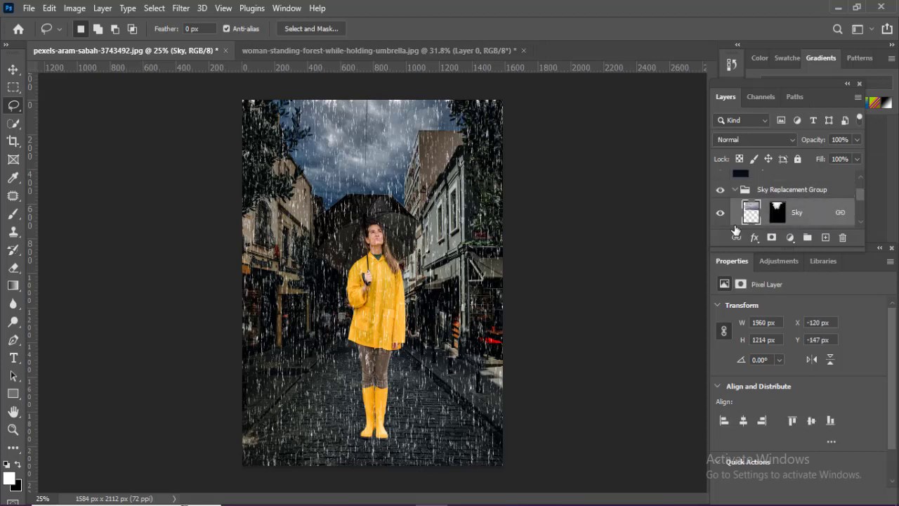
click(735, 191)
Toggle the visibility of the Sky Replacement Group, the Rain group and the dark fill layer to check their effect
click(720, 191)
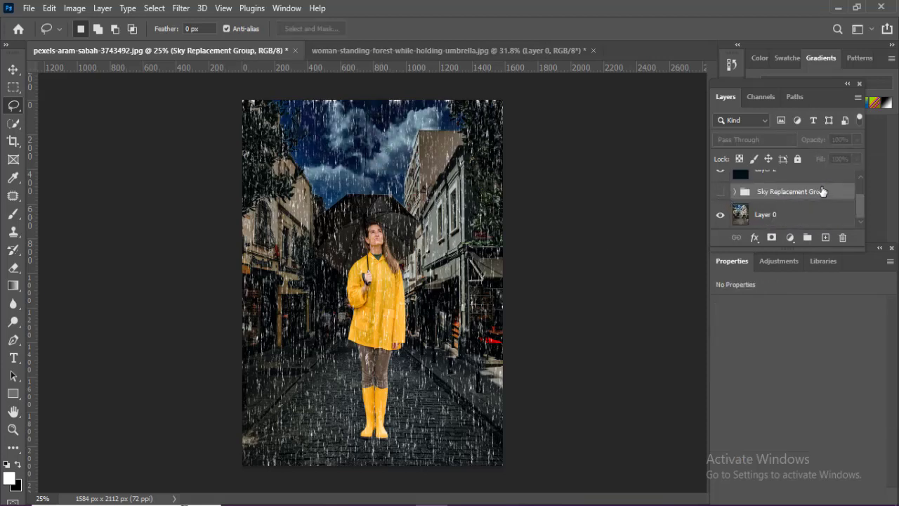
drag(858, 208, 856, 194)
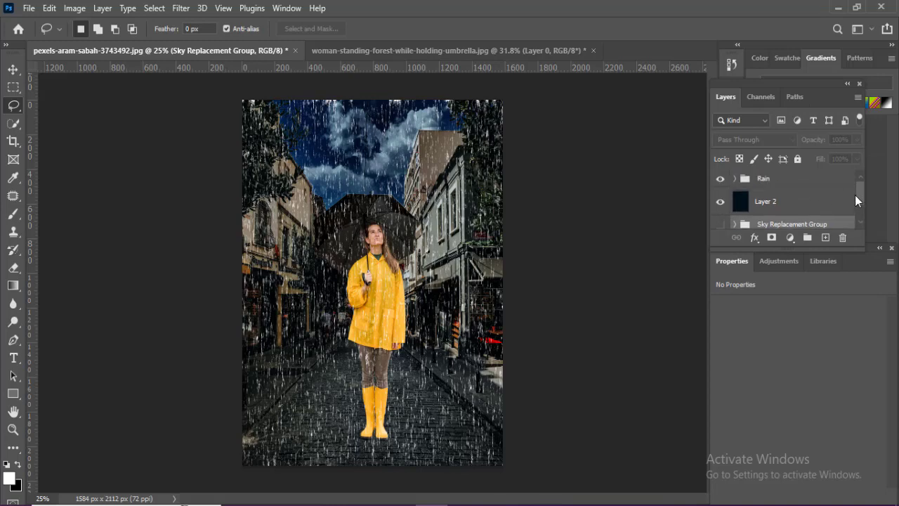
click(719, 178)
click(721, 202)
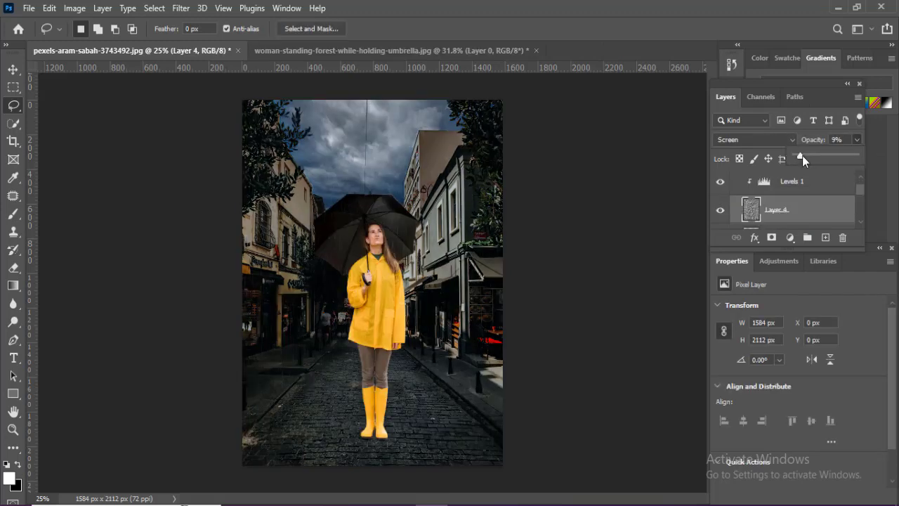
Lower the opacity of the fibers rain layer and compare the image with the Rain group hidden and shown
drag(864, 151, 854, 156)
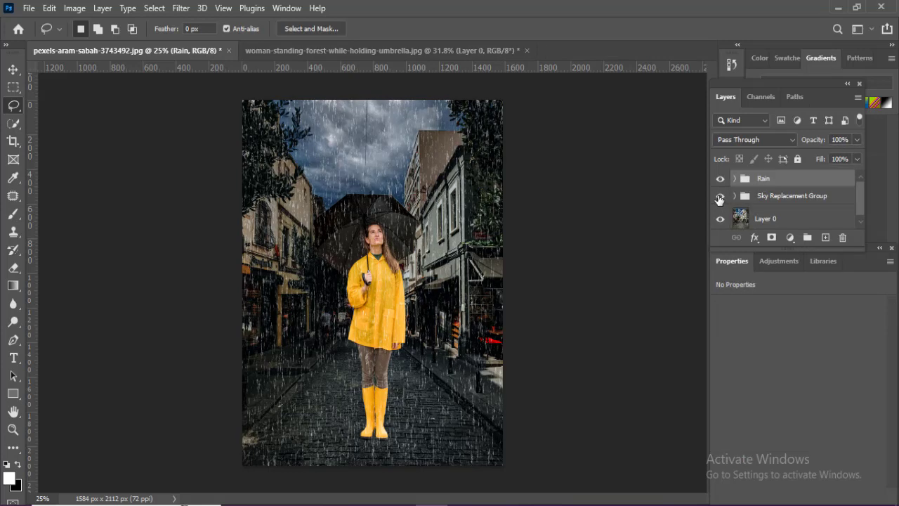
click(719, 179)
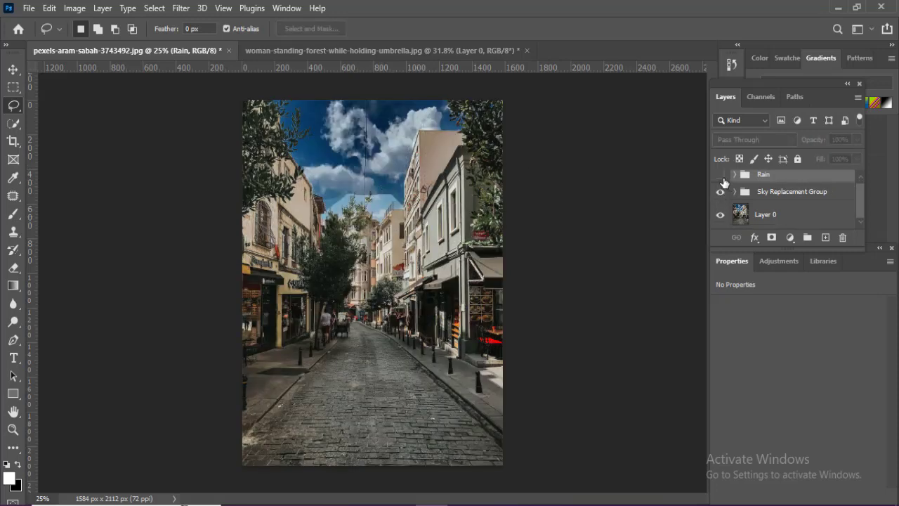
click(721, 176)
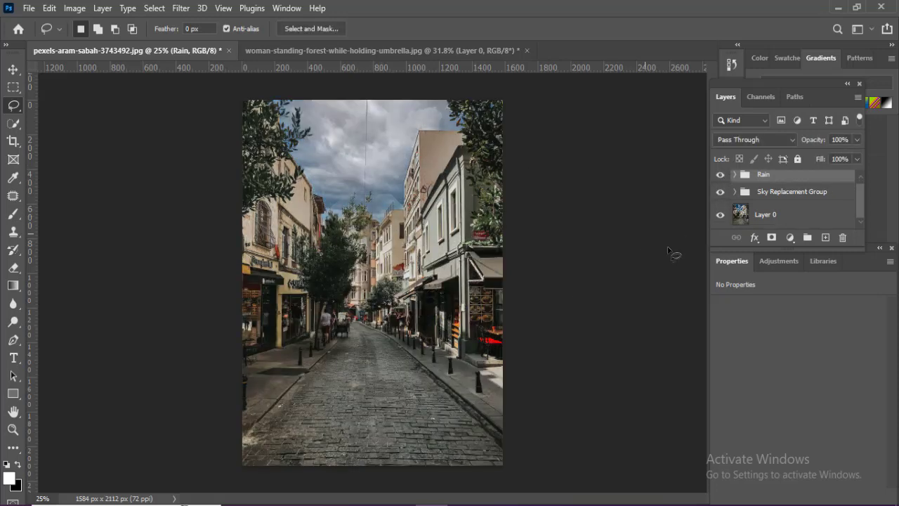